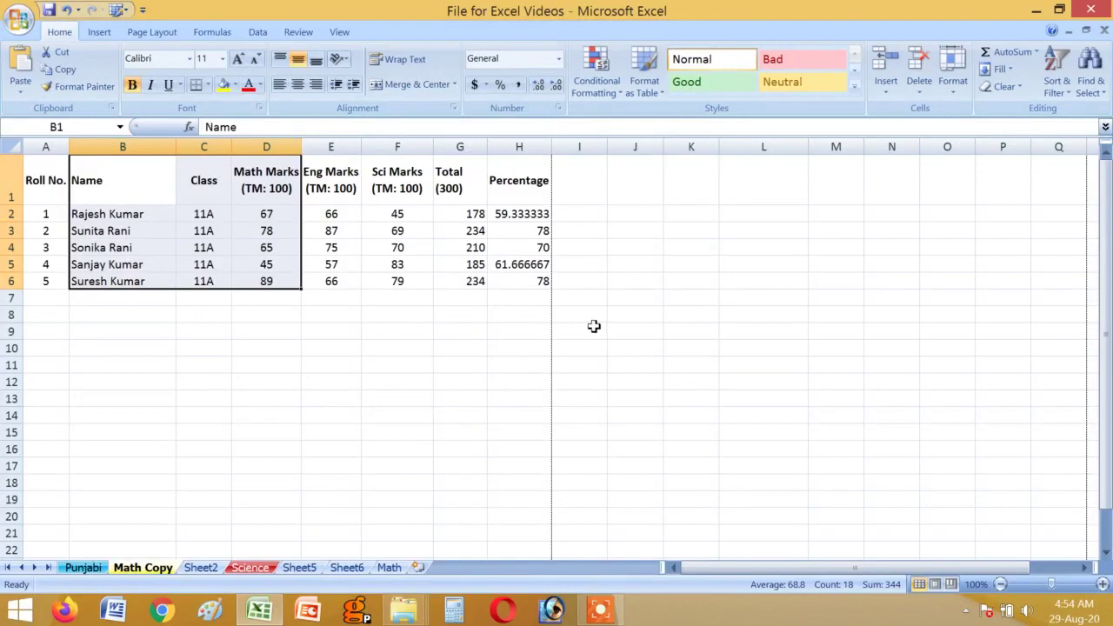
Click an empty cell to clear the selection on the name and marks block.
click(351, 313)
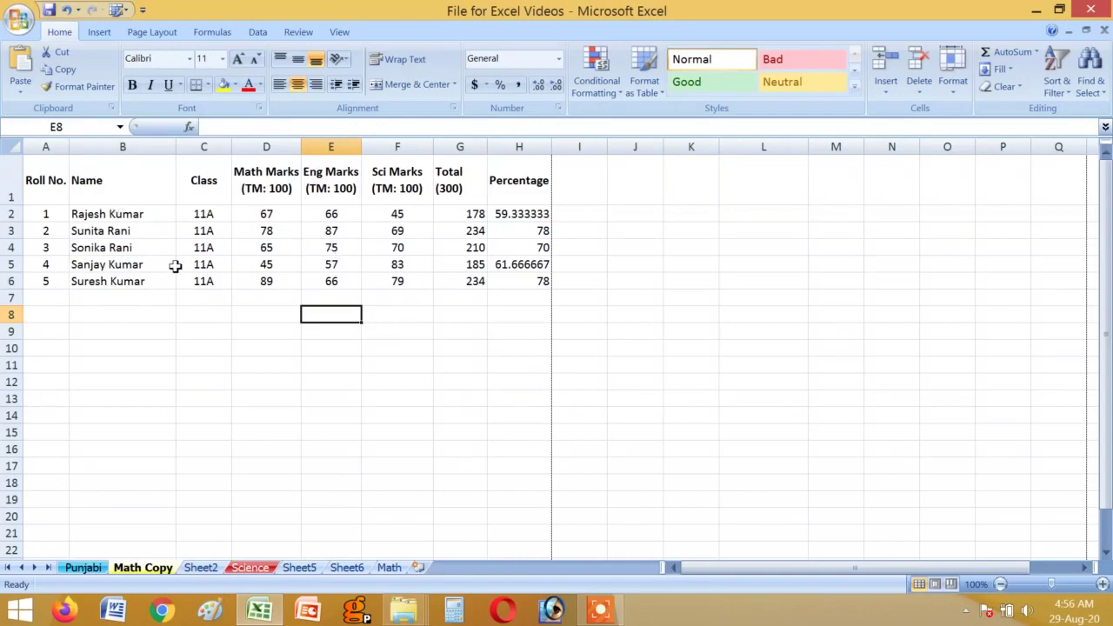
Open Print Preview from the Office menu's Print submenu for the marks sheet.
click(20, 23)
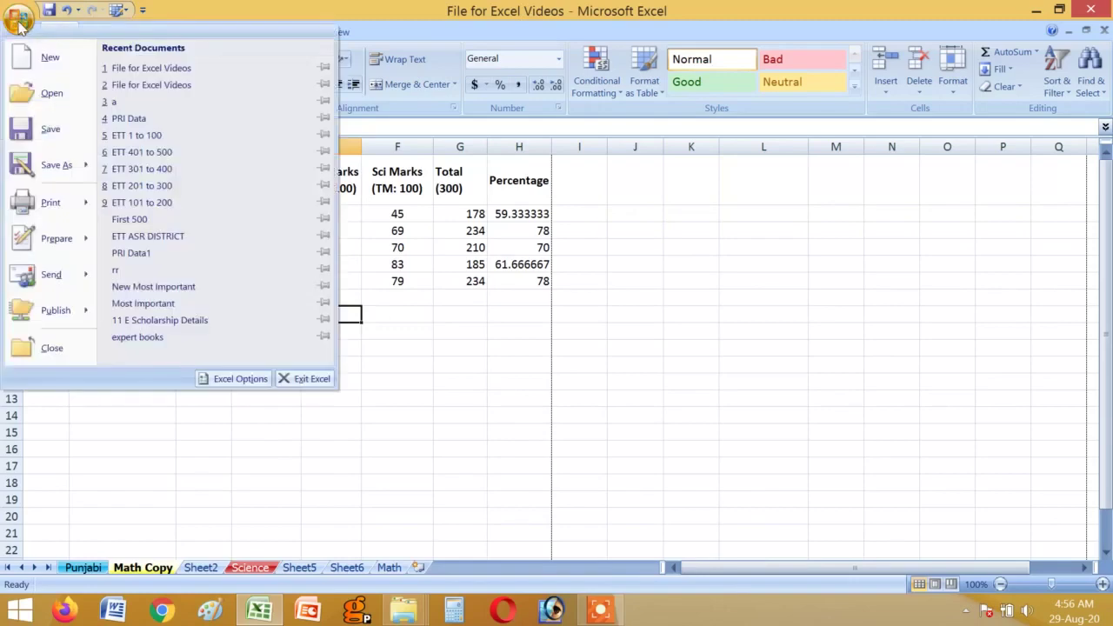
click(20, 23)
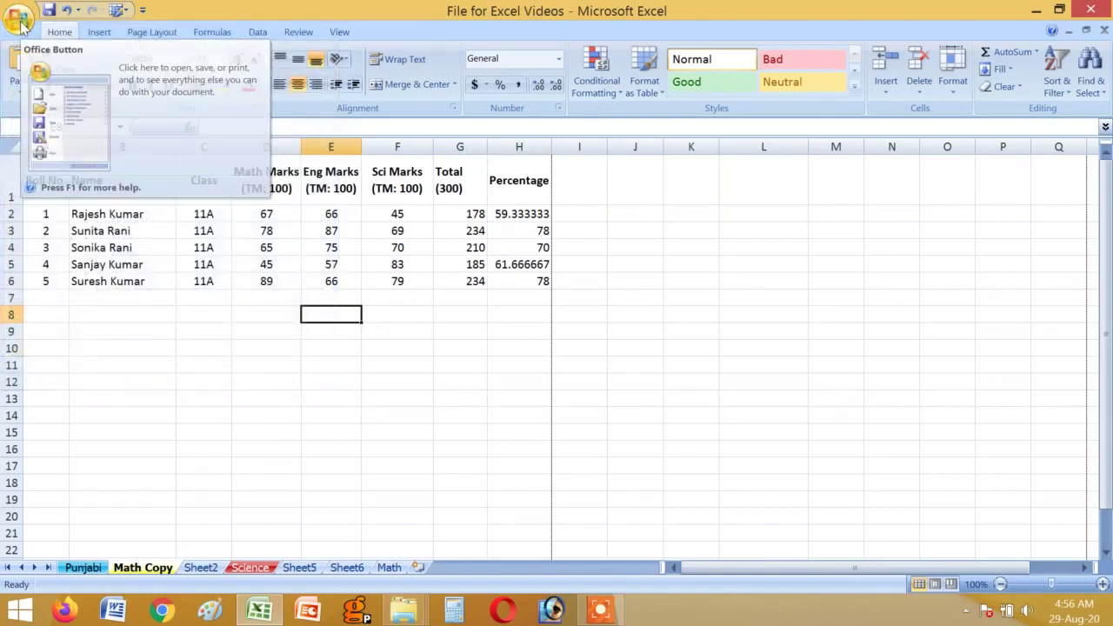
click(20, 23)
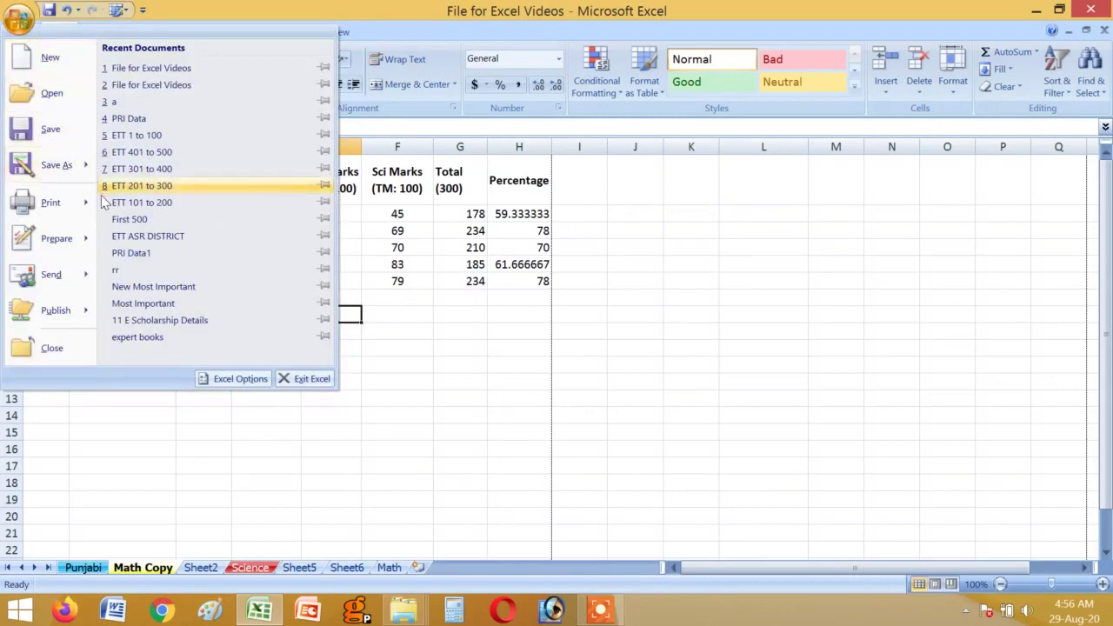
mouse_move(83, 204)
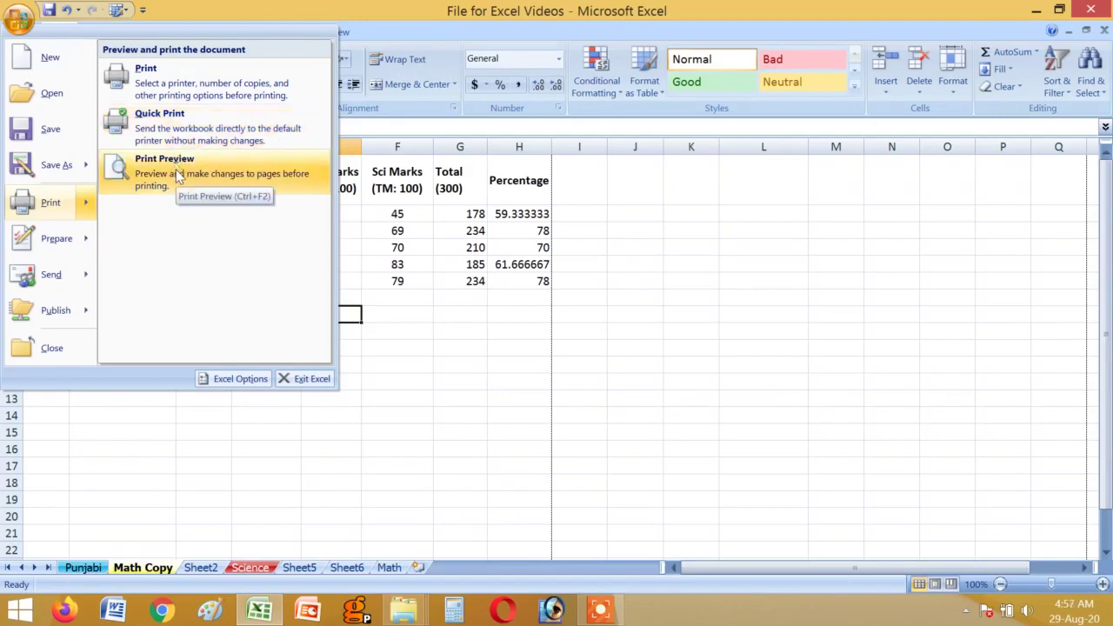
click(177, 174)
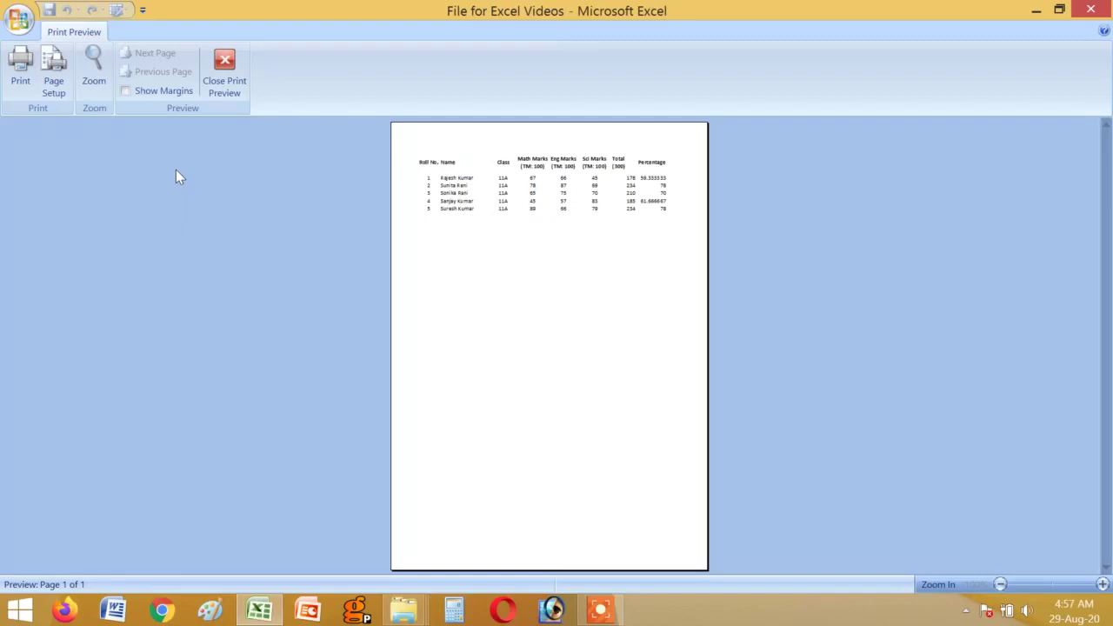
Set the page orientation to Landscape in Page Setup and apply it.
click(59, 94)
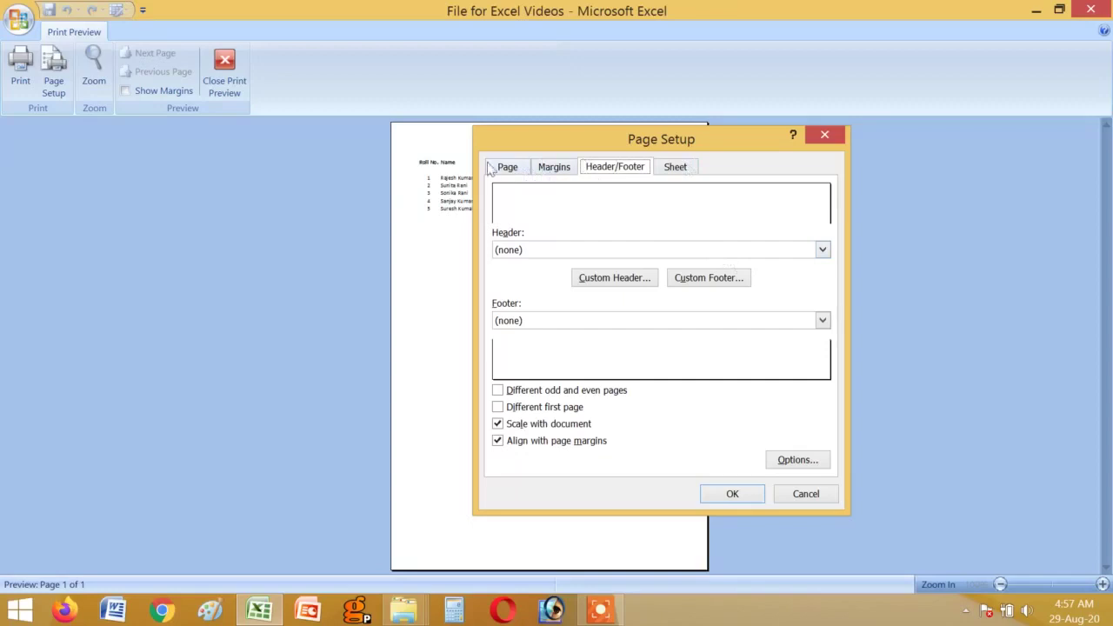
click(510, 168)
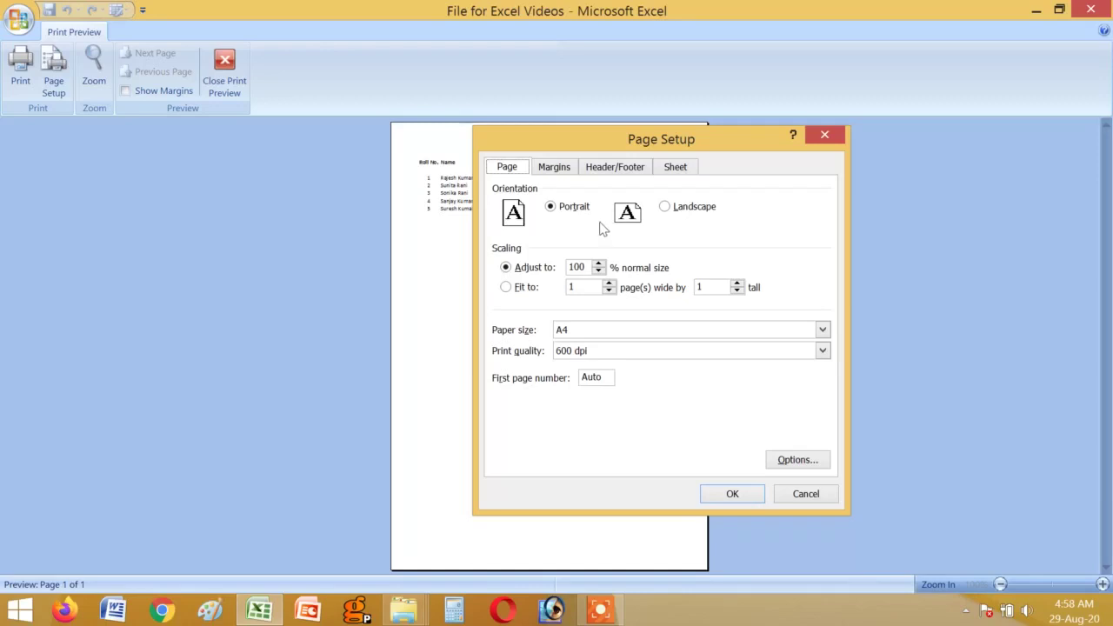
click(822, 133)
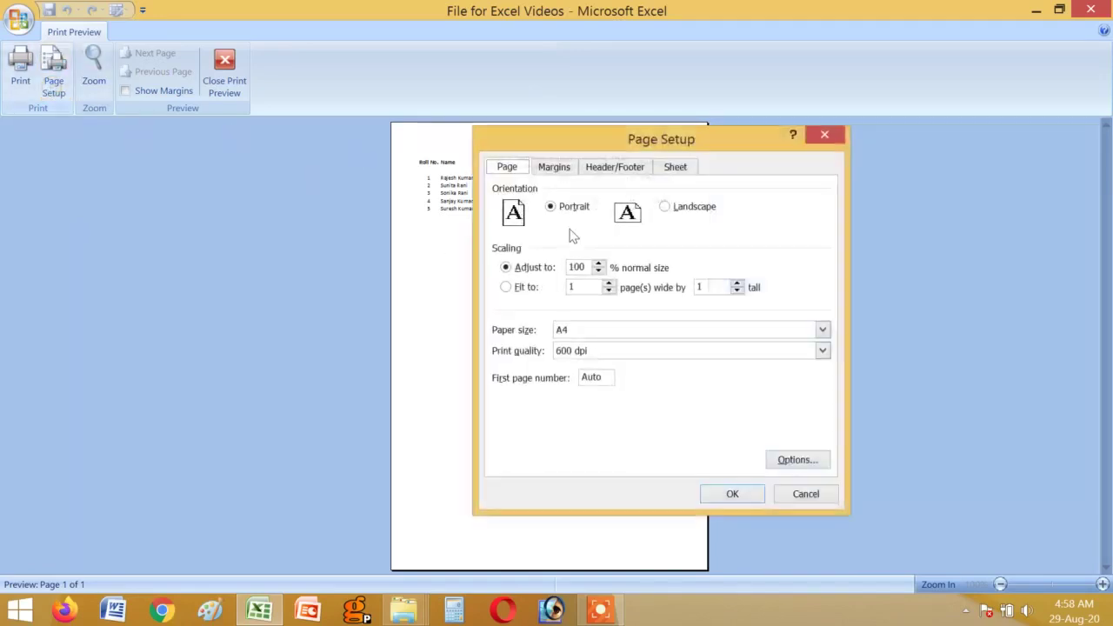
click(667, 207)
click(729, 494)
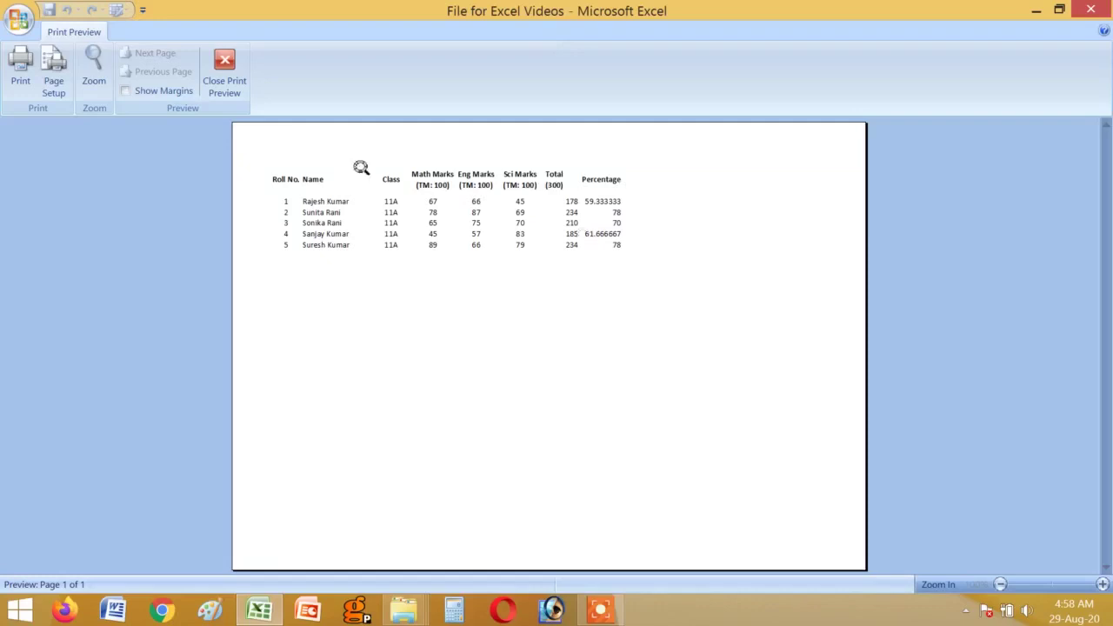
Raise the Page Setup print scaling to 115% and apply it.
click(53, 80)
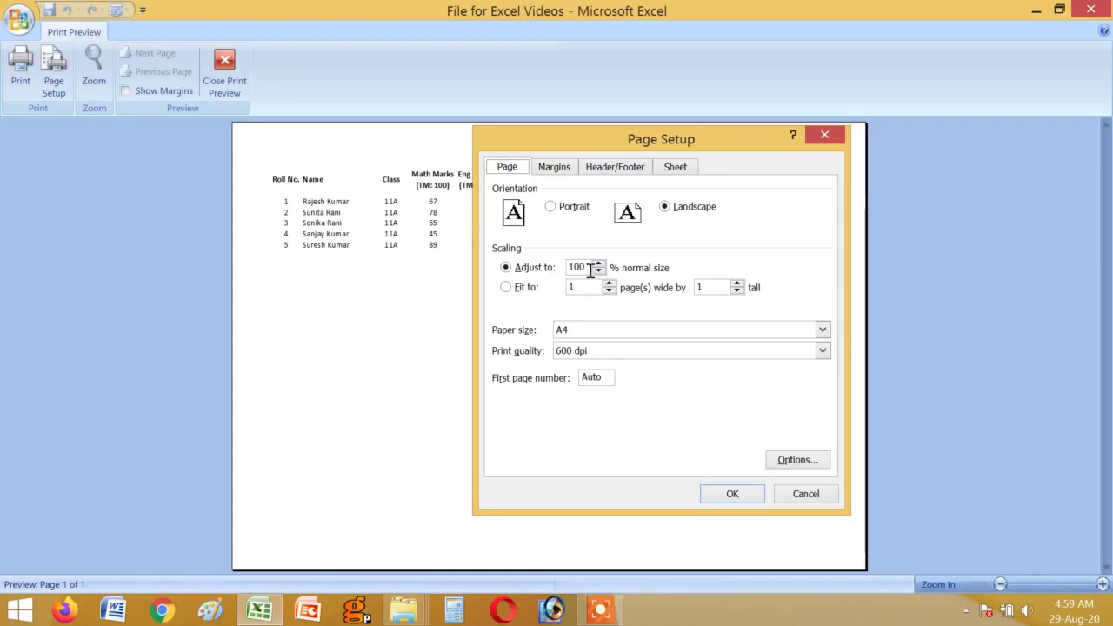
click(599, 263)
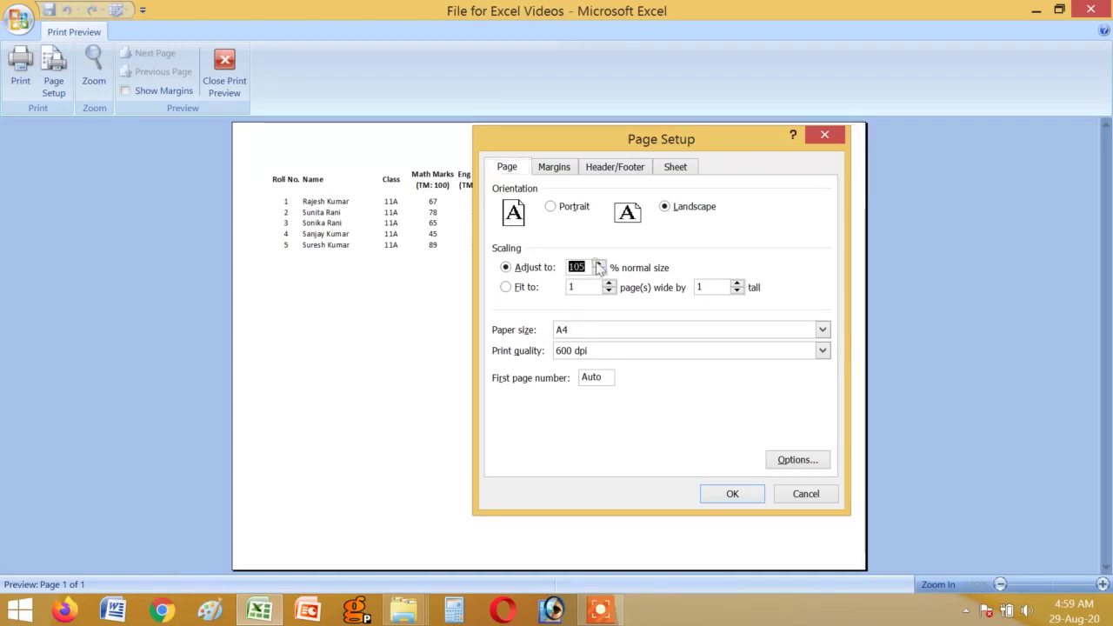
click(598, 263)
click(598, 263)
click(729, 492)
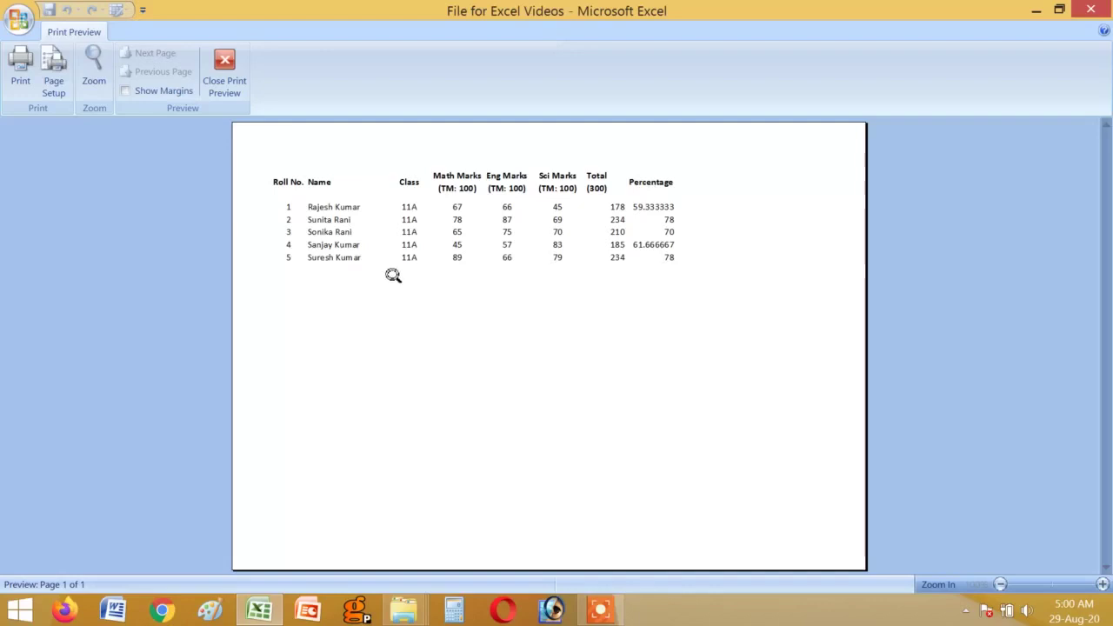
Increase the print scaling further to 135% and apply it.
click(53, 71)
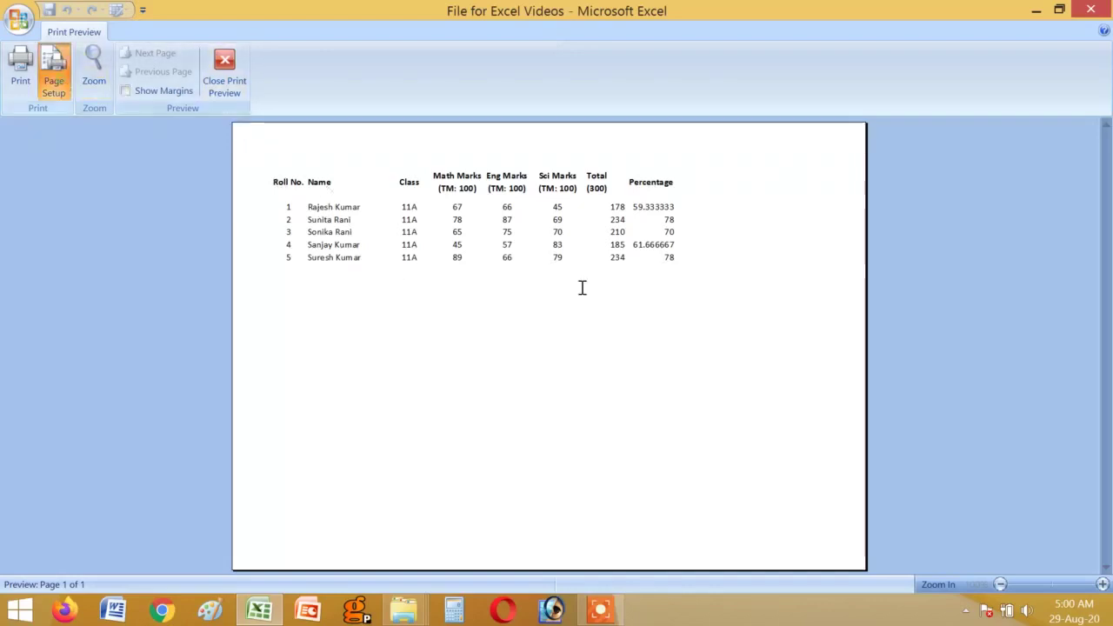
double_click(599, 265)
double_click(598, 264)
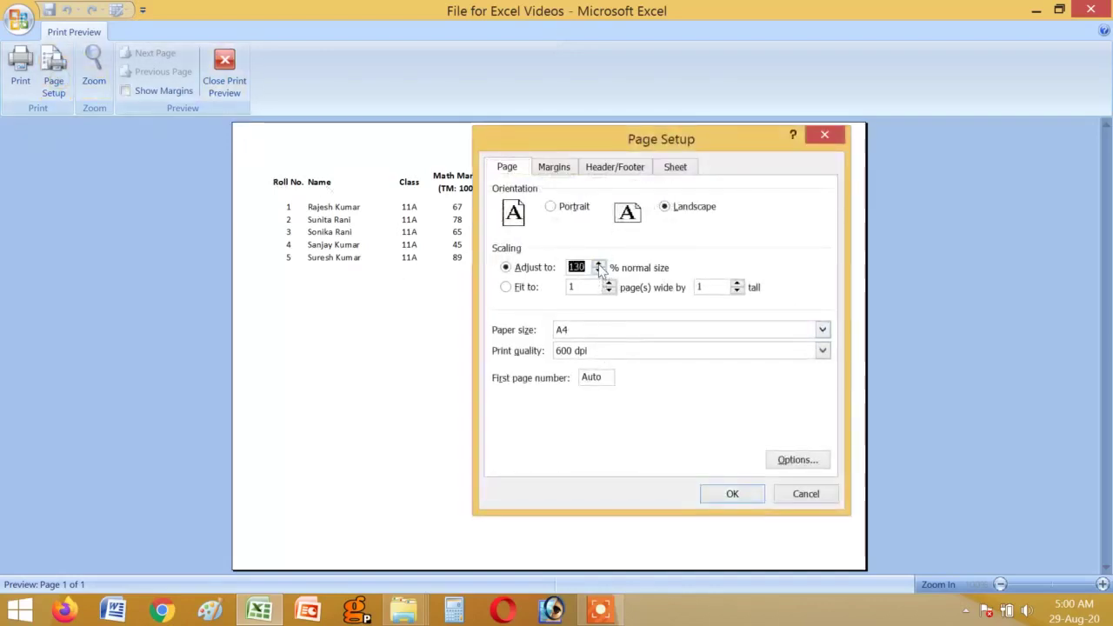
click(734, 494)
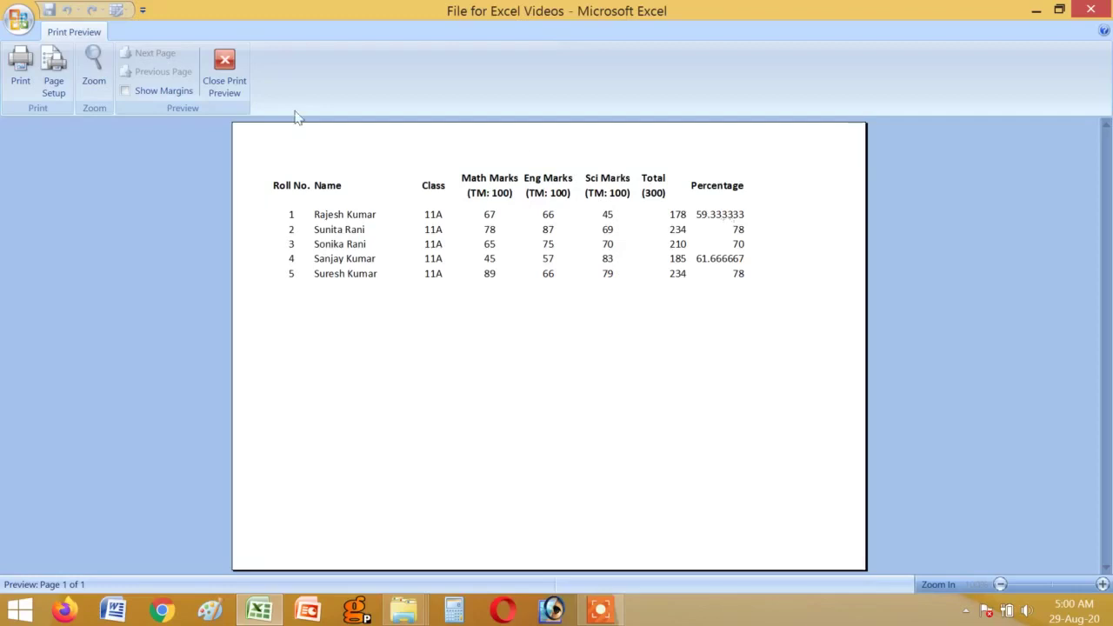
Leave print preview and paste copies of table A1:H6 at A7, A13, A19 and A25.
click(233, 100)
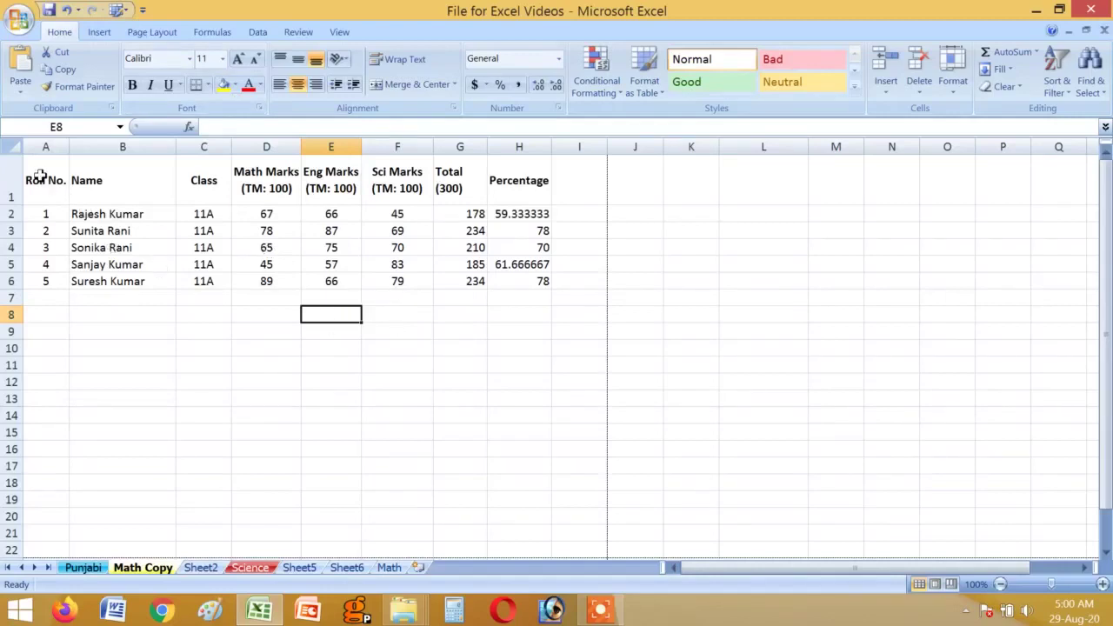
drag(35, 177, 527, 280)
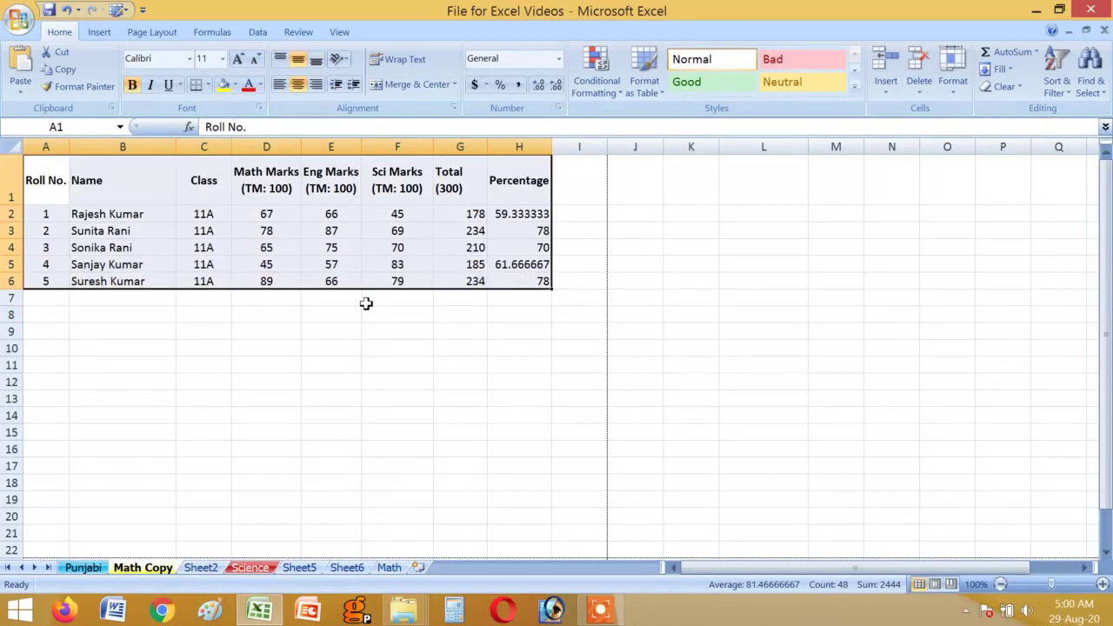
key(ctrl+c)
click(52, 299)
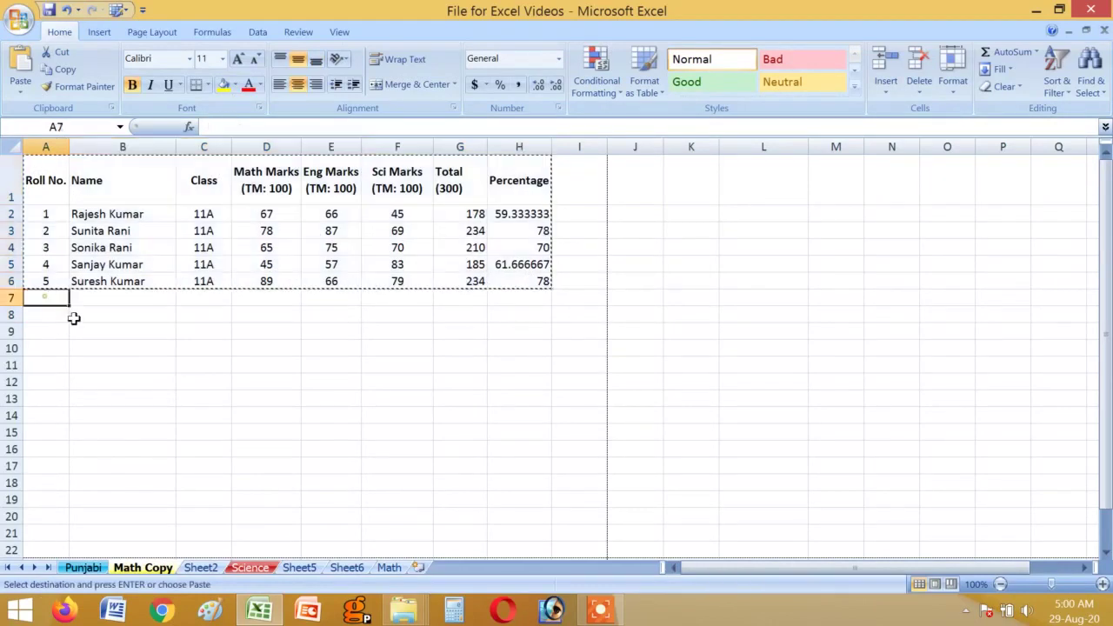
key(ctrl+v)
click(53, 433)
key(ctrl+v)
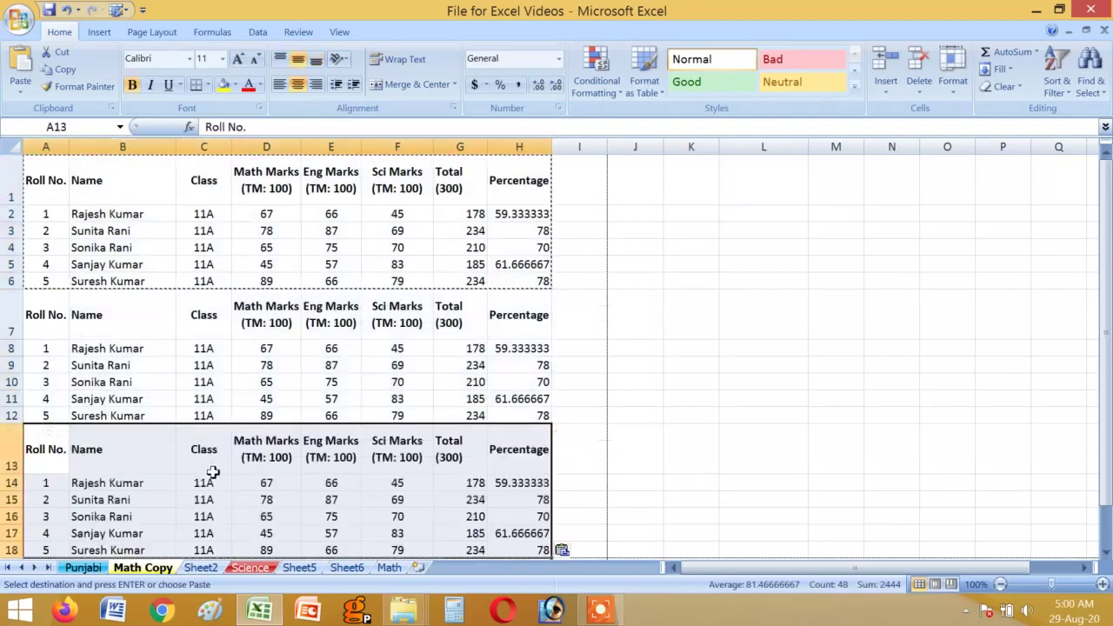
scroll(174, 453, down, 2)
click(37, 435)
key(ctrl+v)
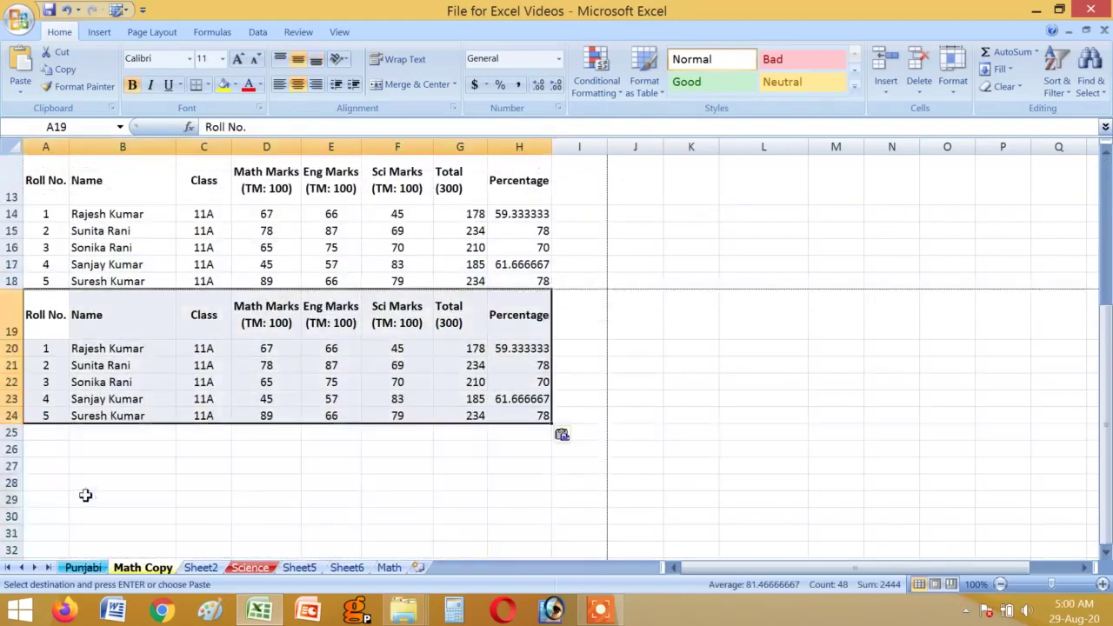
click(40, 435)
key(ctrl+v)
Copy the Sci Marks, Total and Percentage columns into columns I:K.
scroll(554, 358, up, 3)
scroll(554, 359, up, 1)
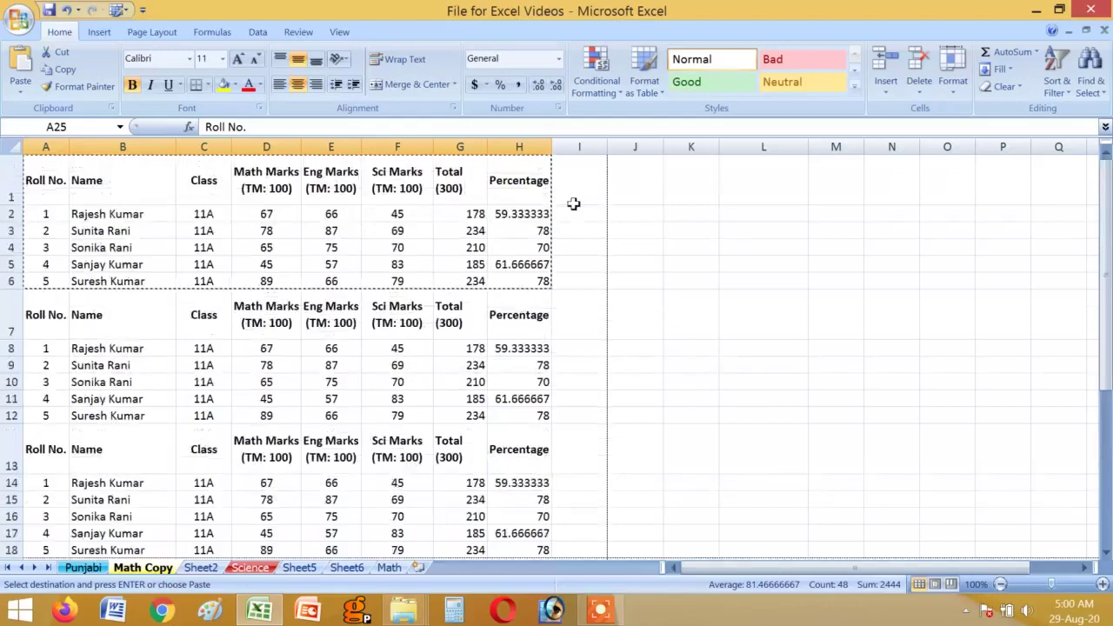
drag(387, 146, 526, 146)
key(ctrl+c)
click(583, 194)
key(ctrl+v)
click(771, 315)
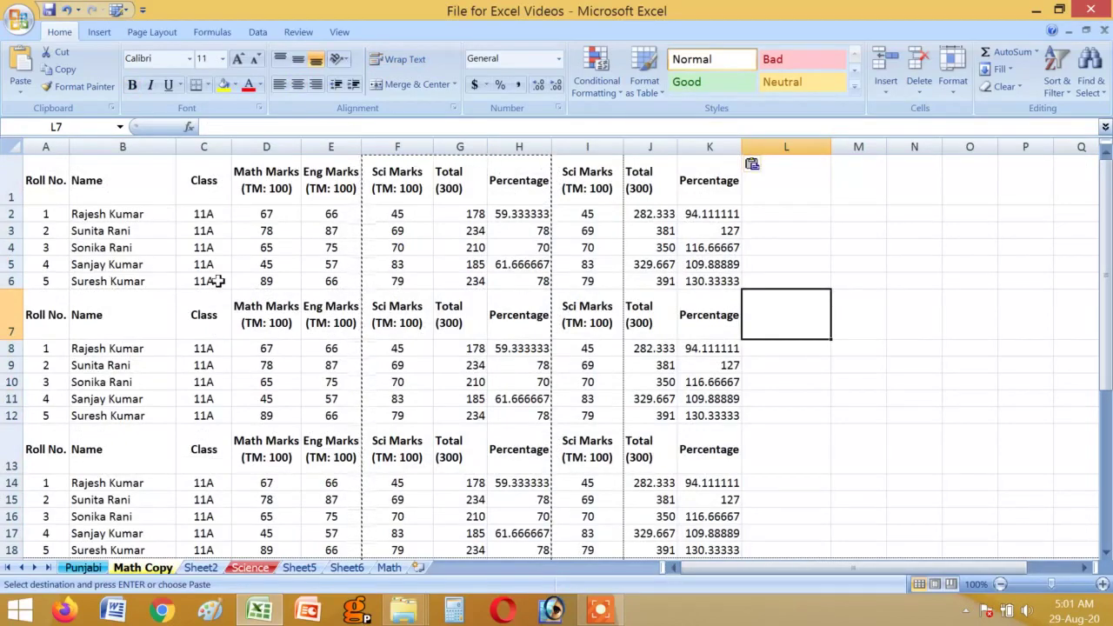
click(11, 16)
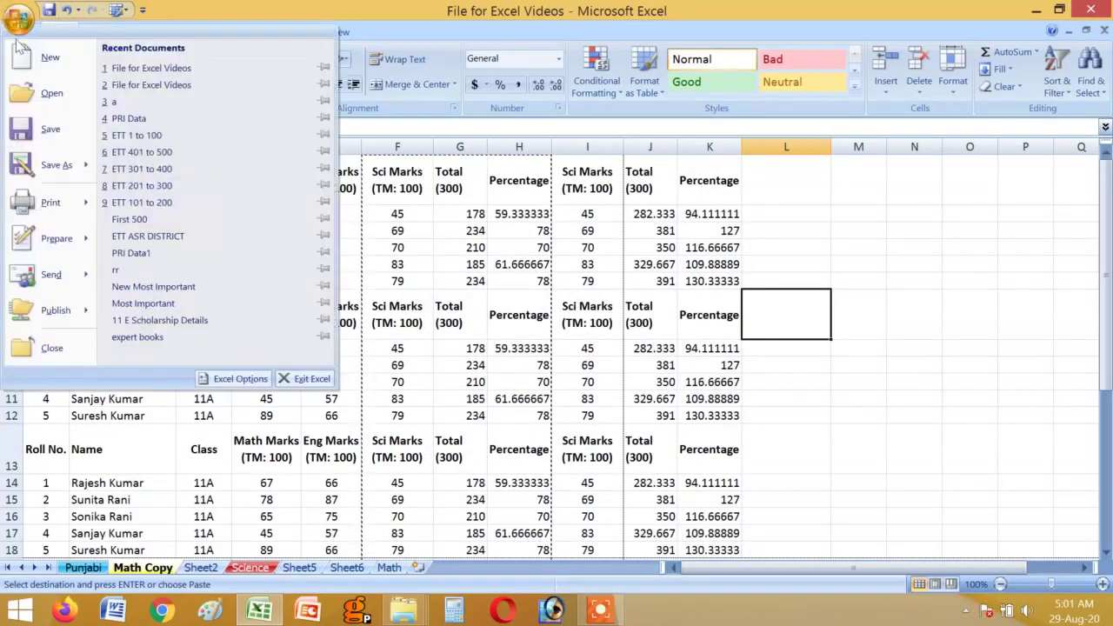
mouse_move(87, 207)
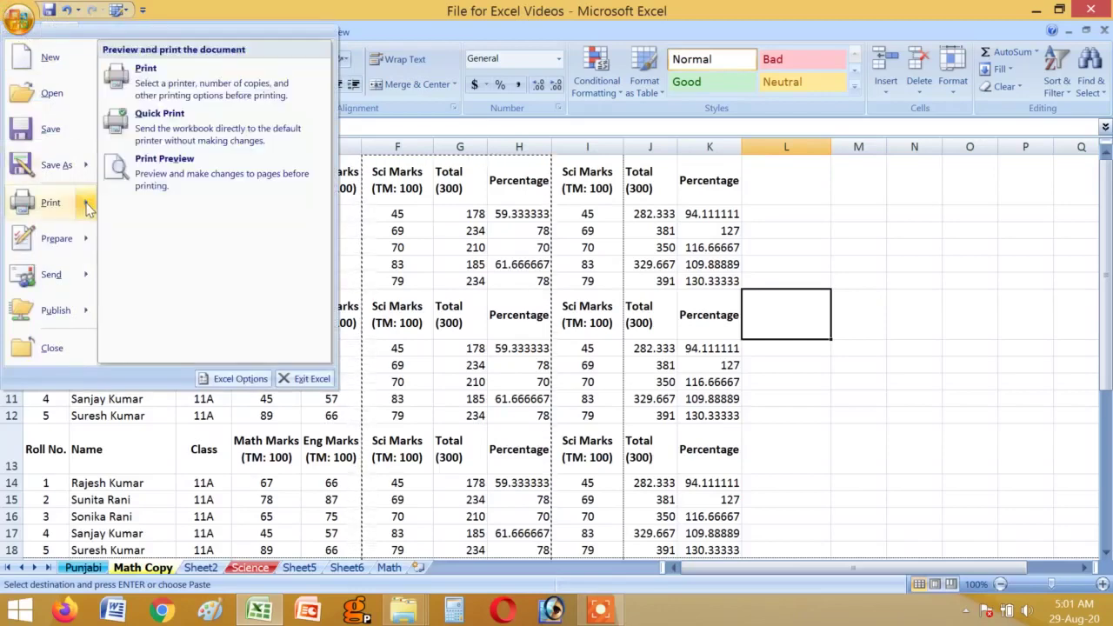
click(161, 166)
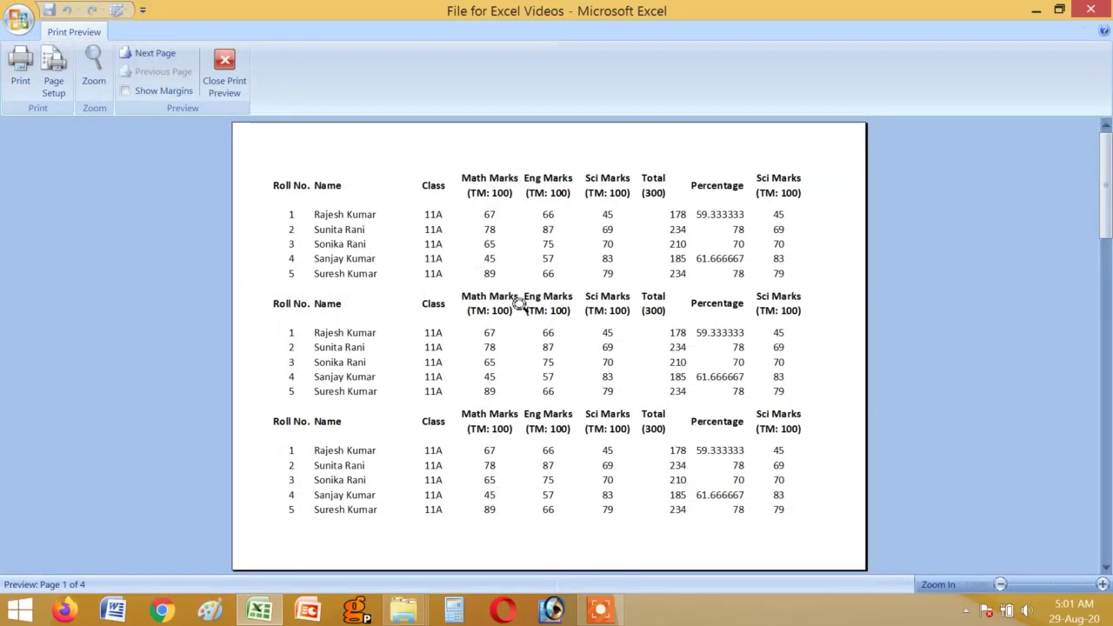
scroll(520, 302, down, 1)
scroll(519, 303, down, 2)
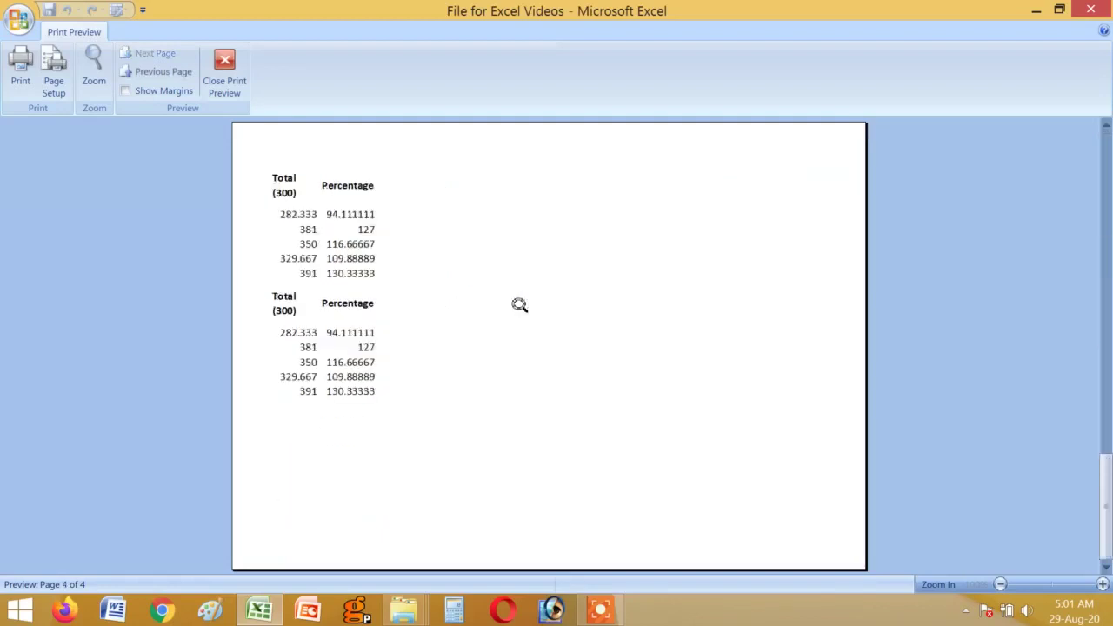
scroll(519, 303, up, 2)
scroll(520, 302, down, 1)
scroll(519, 302, down, 1)
scroll(535, 452, up, 1)
scroll(535, 453, up, 1)
Lower the Page Setup scaling from 125% to 100% and apply it.
scroll(535, 452, up, 1)
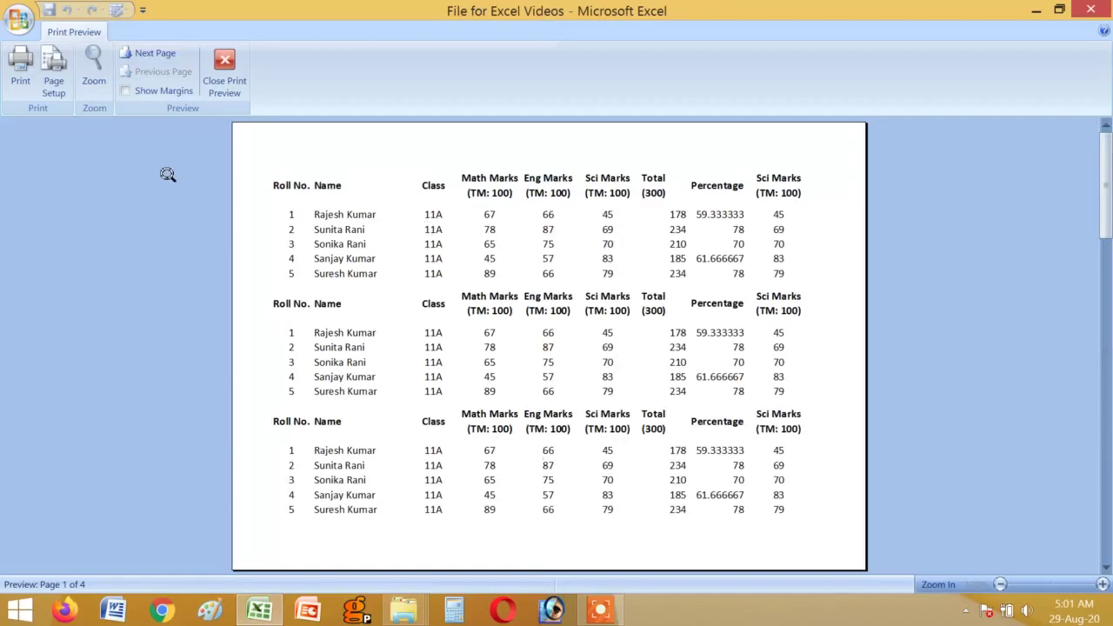
click(53, 80)
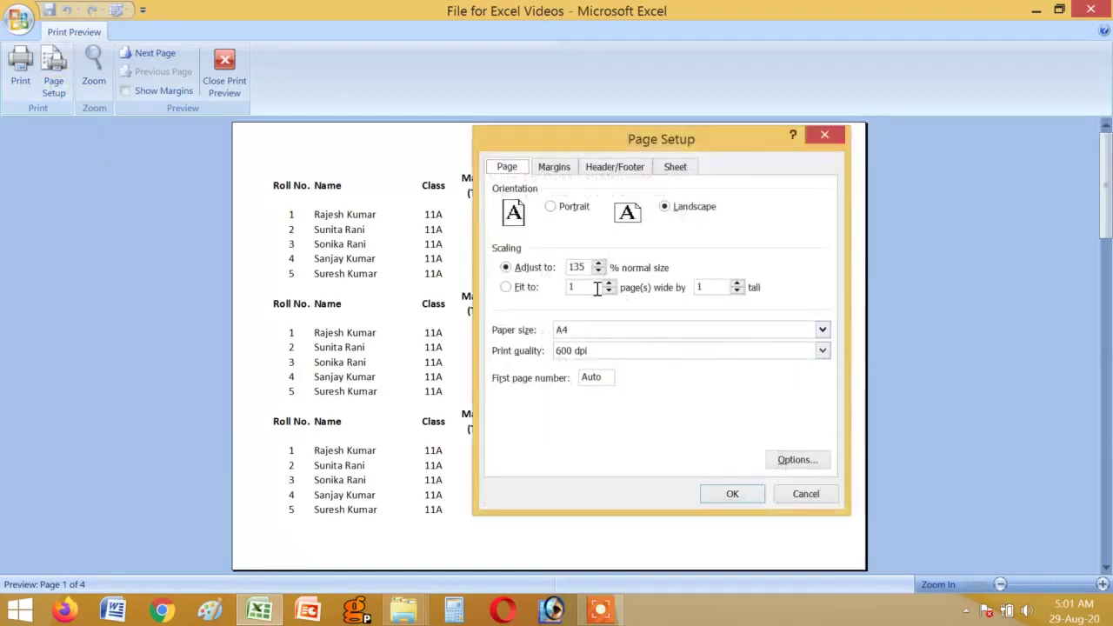
click(598, 272)
click(597, 273)
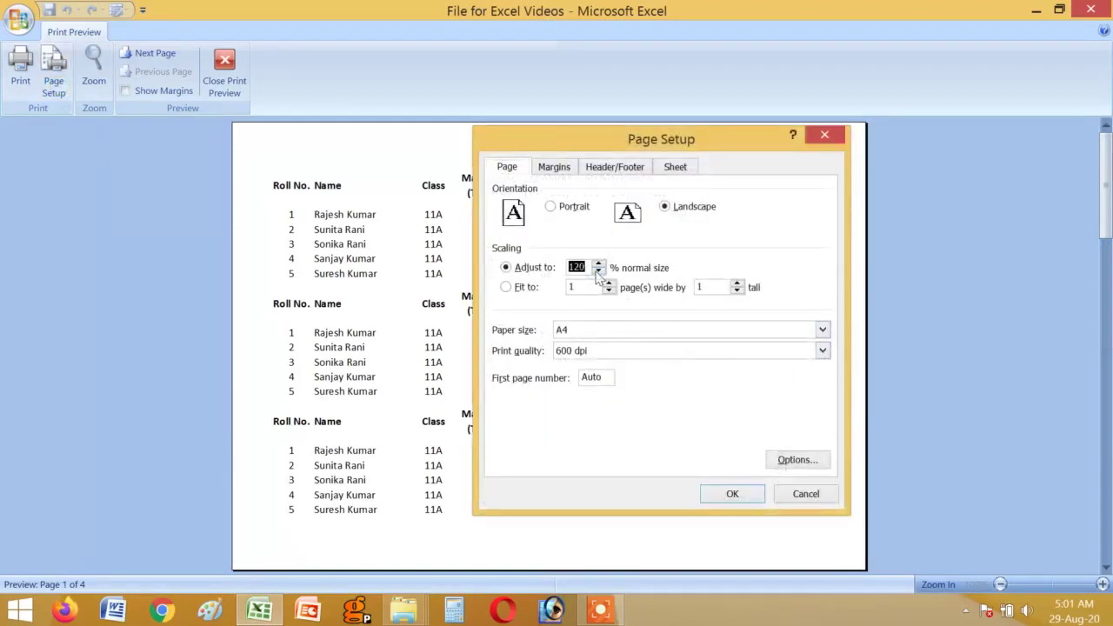
click(598, 272)
click(597, 272)
click(598, 272)
click(598, 272)
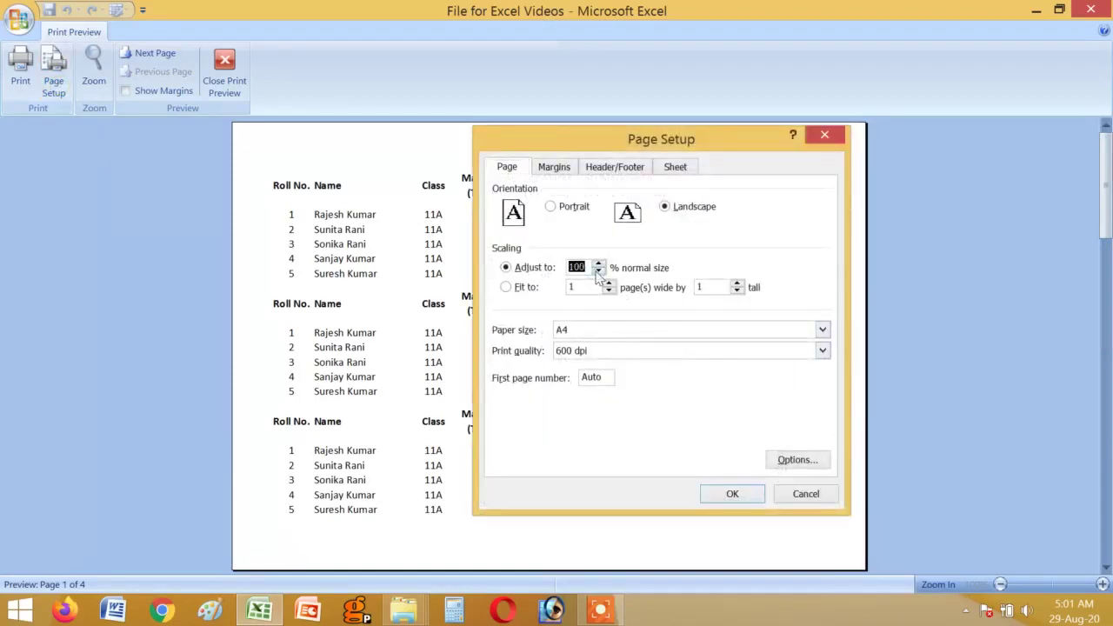
click(732, 494)
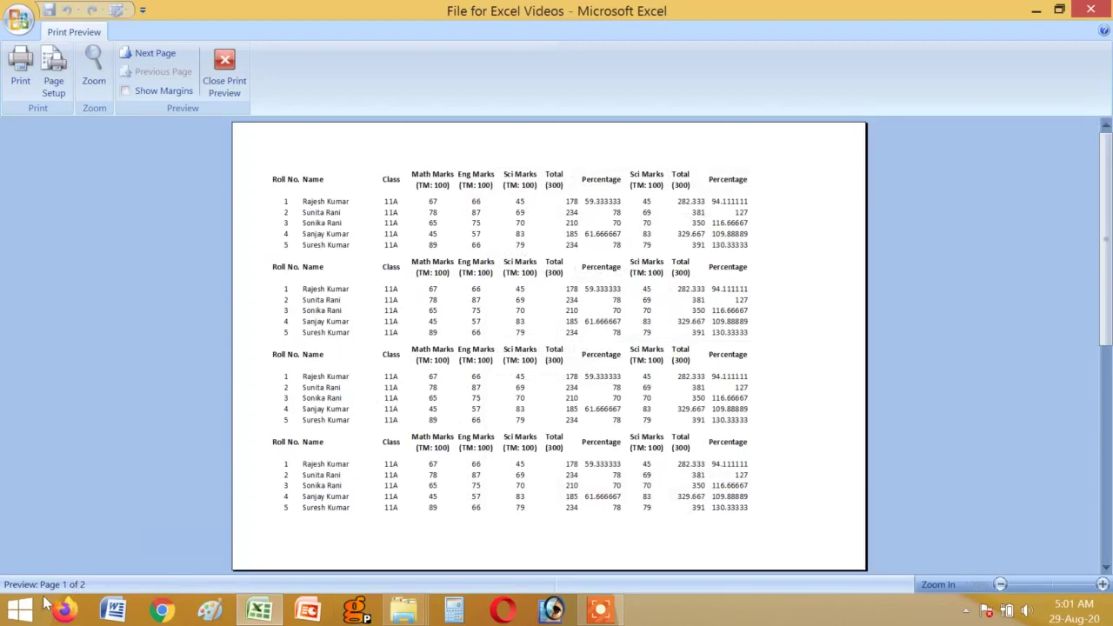
Set the Page Setup scaling to 85%, apply it, and close Print Preview.
scroll(476, 433, down, 1)
scroll(484, 423, up, 1)
click(54, 77)
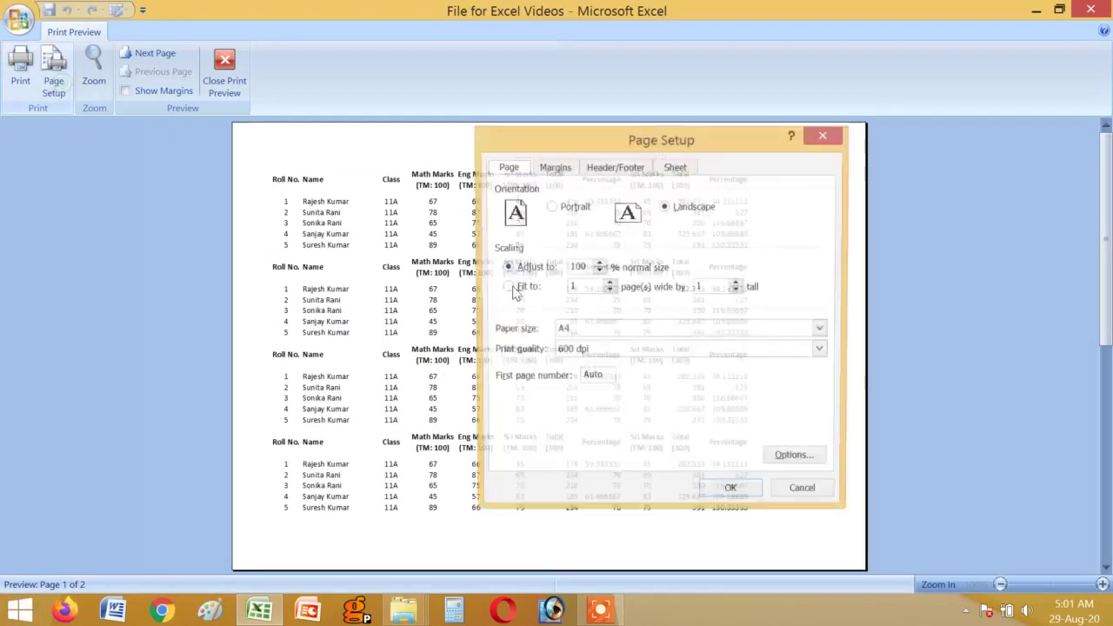
click(600, 272)
click(599, 271)
click(599, 272)
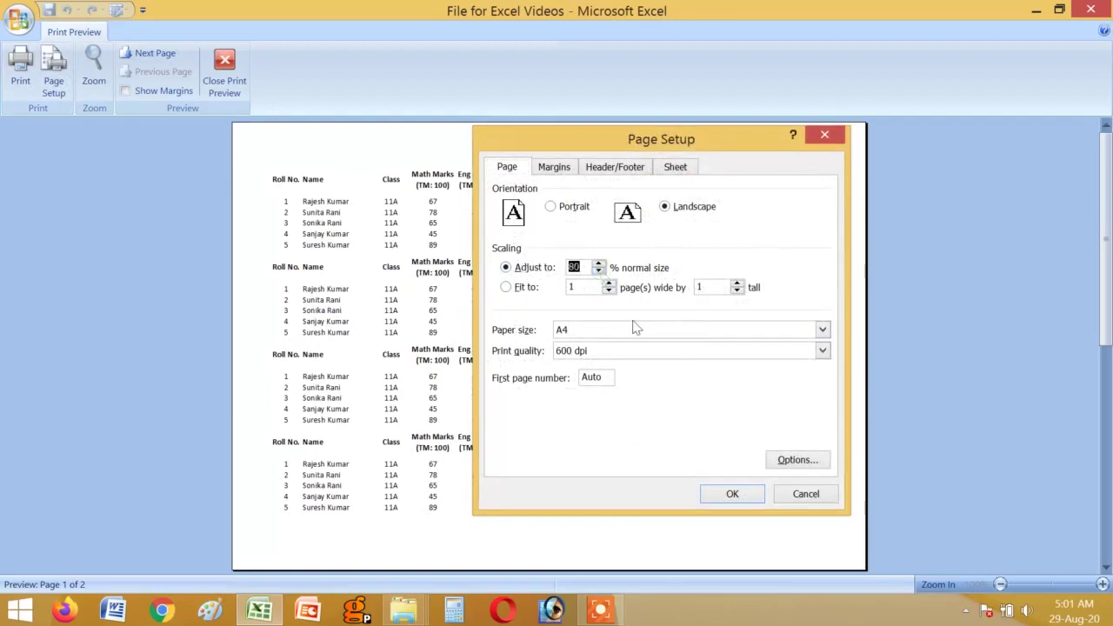
click(722, 494)
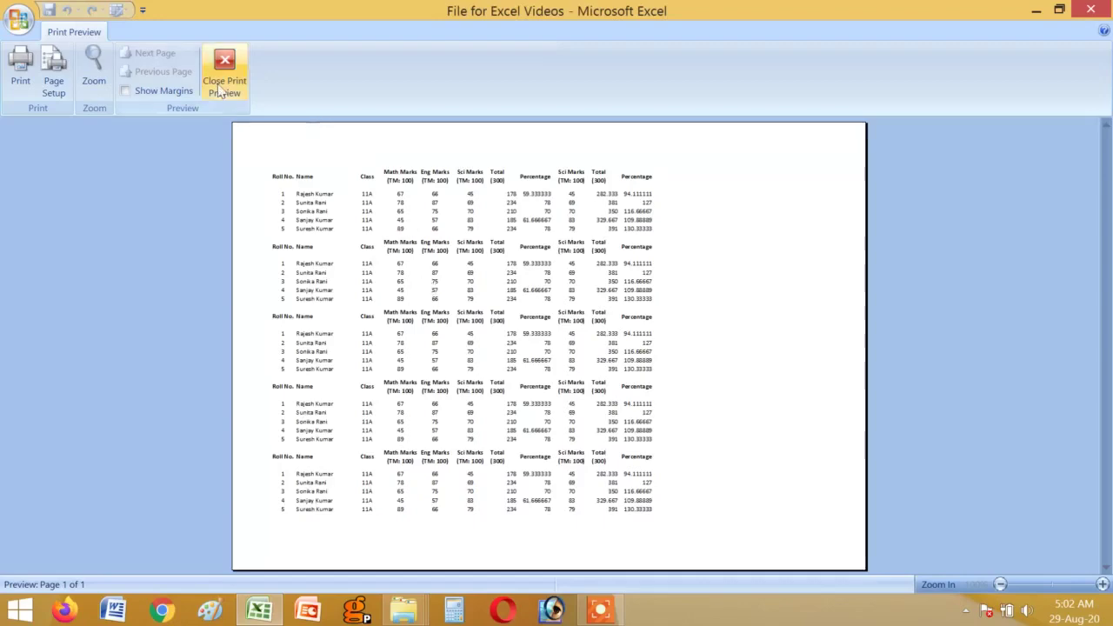
click(218, 78)
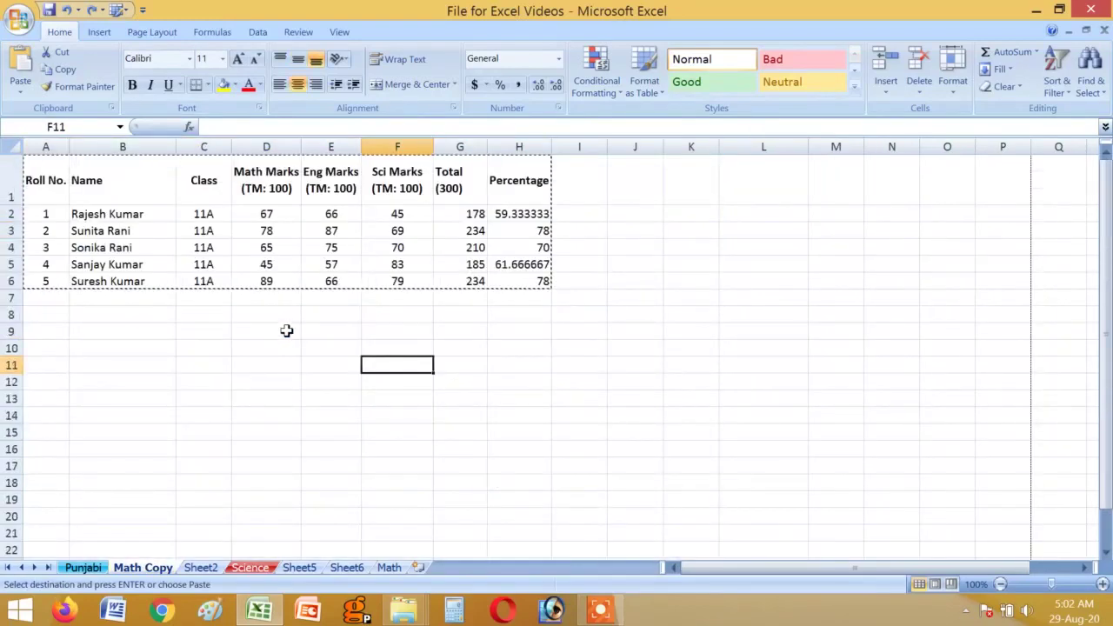
Cancel the copy marquee by selecting cell E11, then open Print Preview from the Office menu.
click(217, 262)
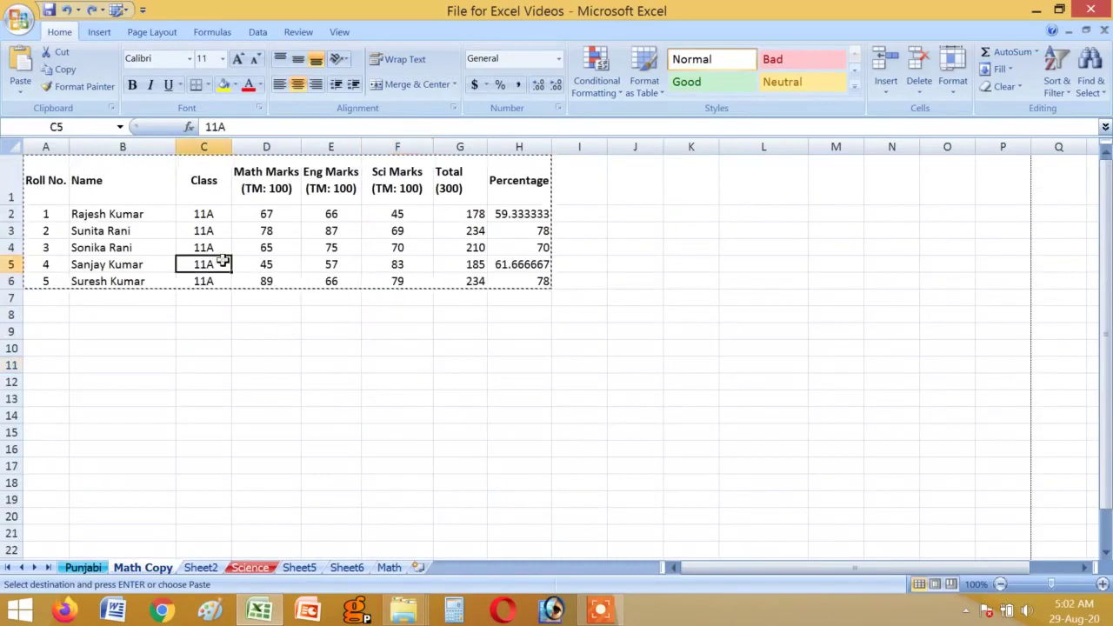
click(334, 364)
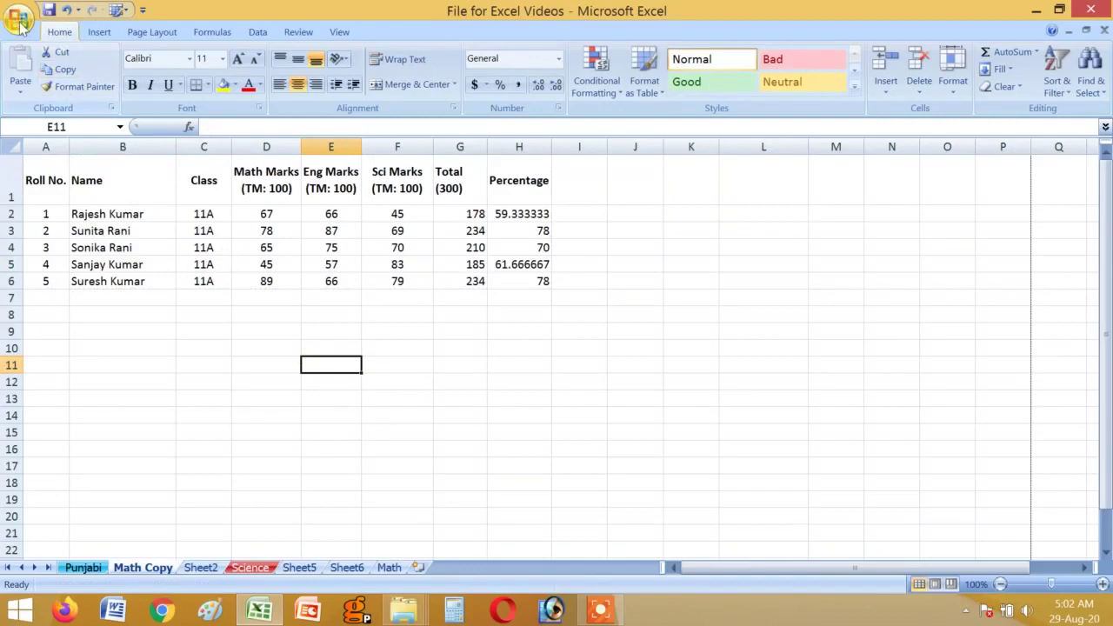
click(21, 19)
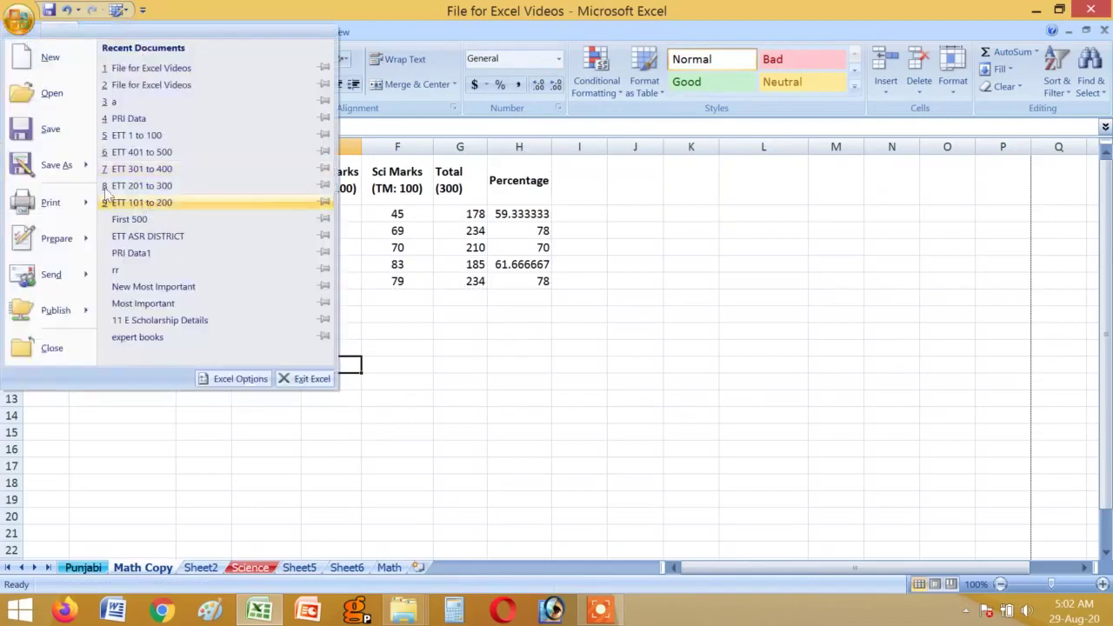
mouse_move(85, 202)
click(187, 178)
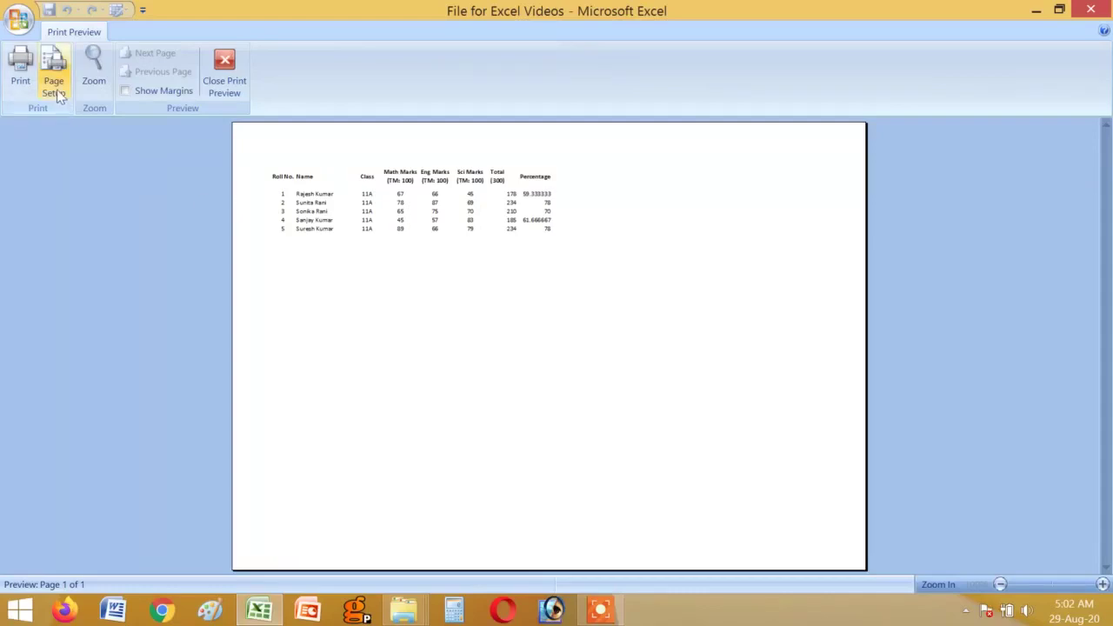
In Page Setup, raise scaling to 100%, then switch to Fit to 1 page wide by 1 tall.
click(53, 77)
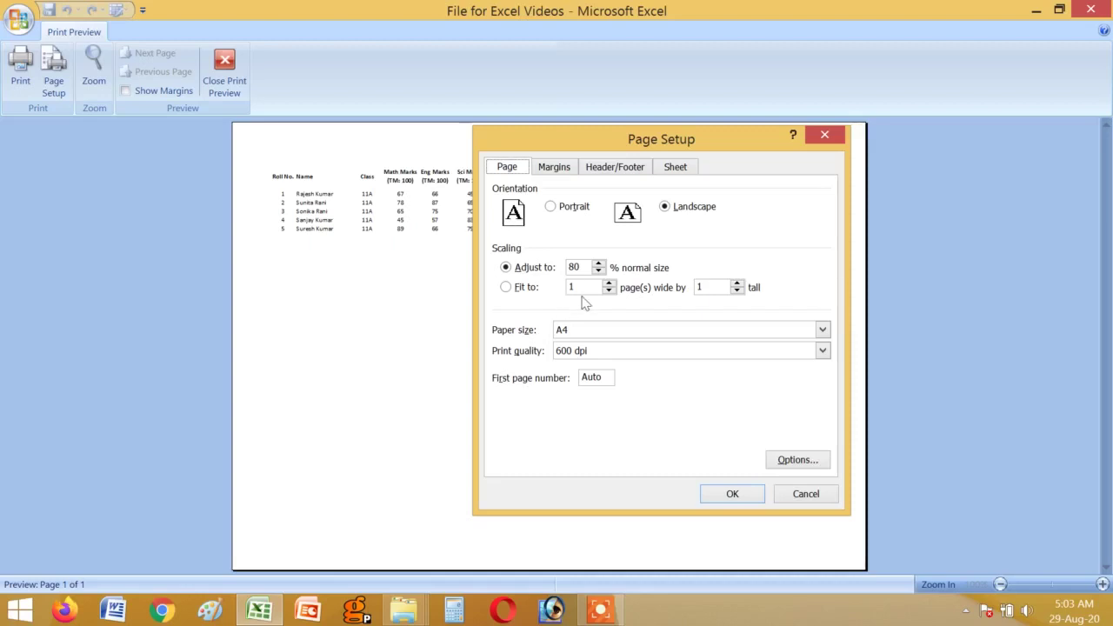
click(598, 263)
click(599, 264)
click(598, 263)
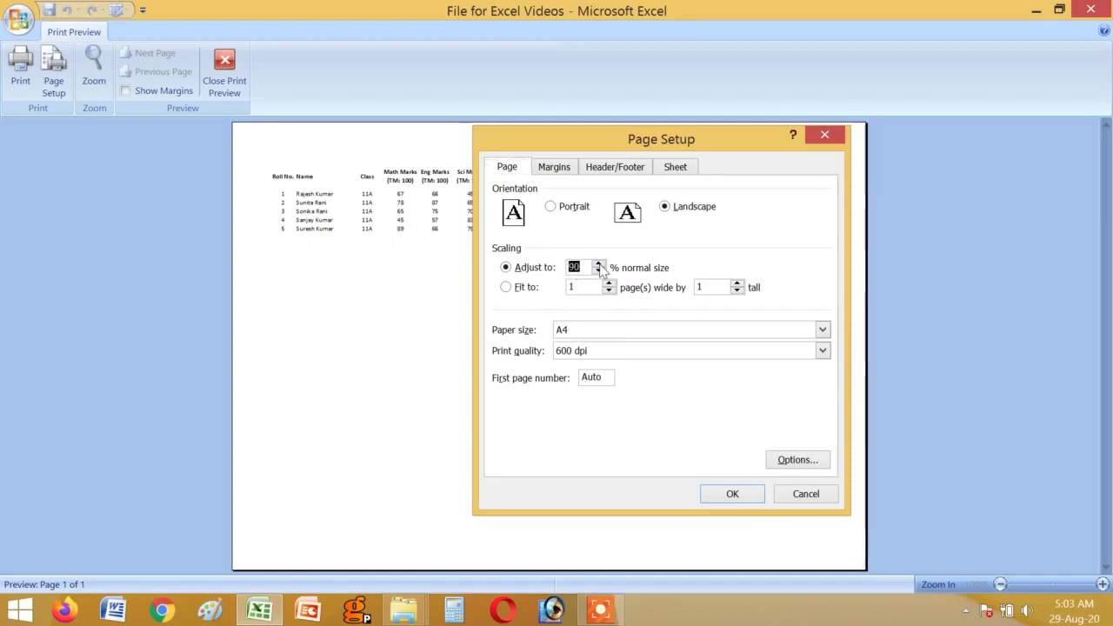
click(598, 263)
click(609, 291)
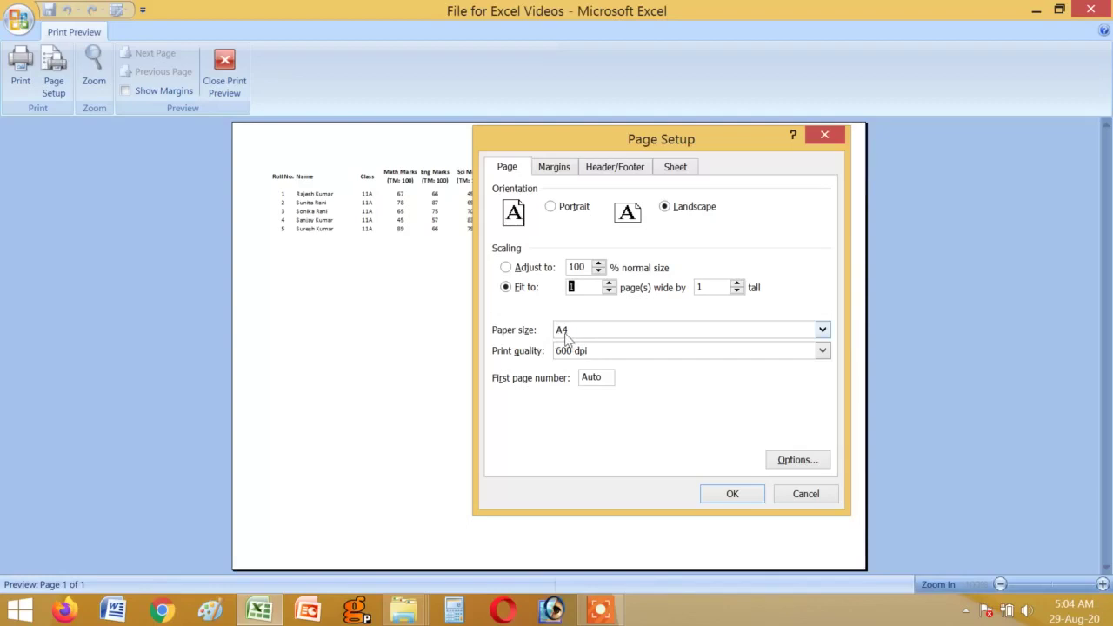
Try Legal, Letter and A4 paper sizes, then settle on Legal and apply it.
click(564, 335)
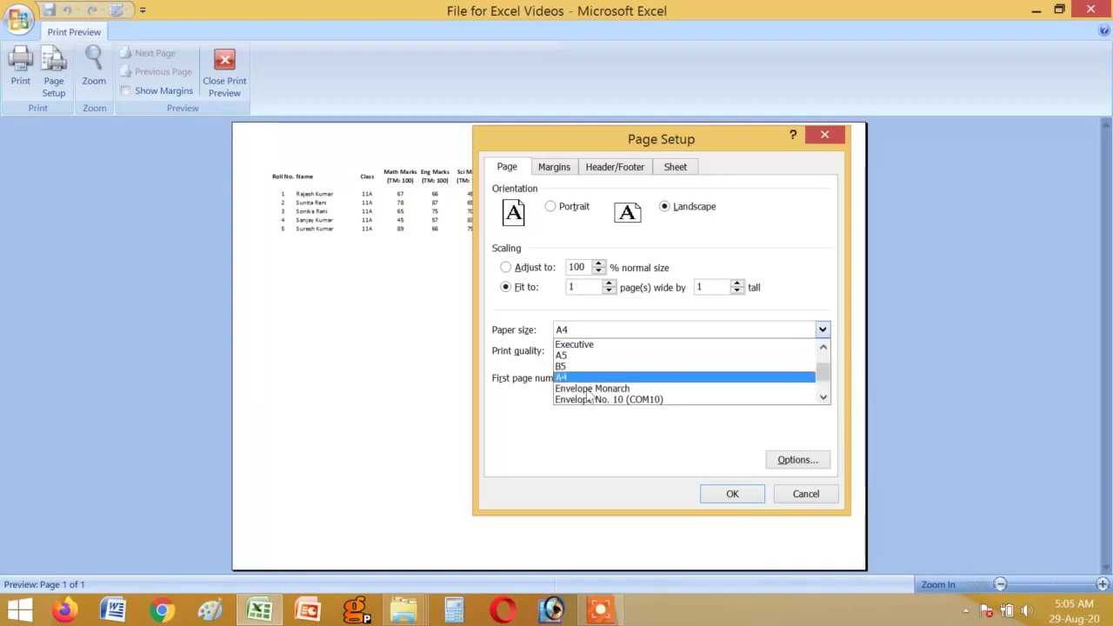
scroll(588, 390, down, 3)
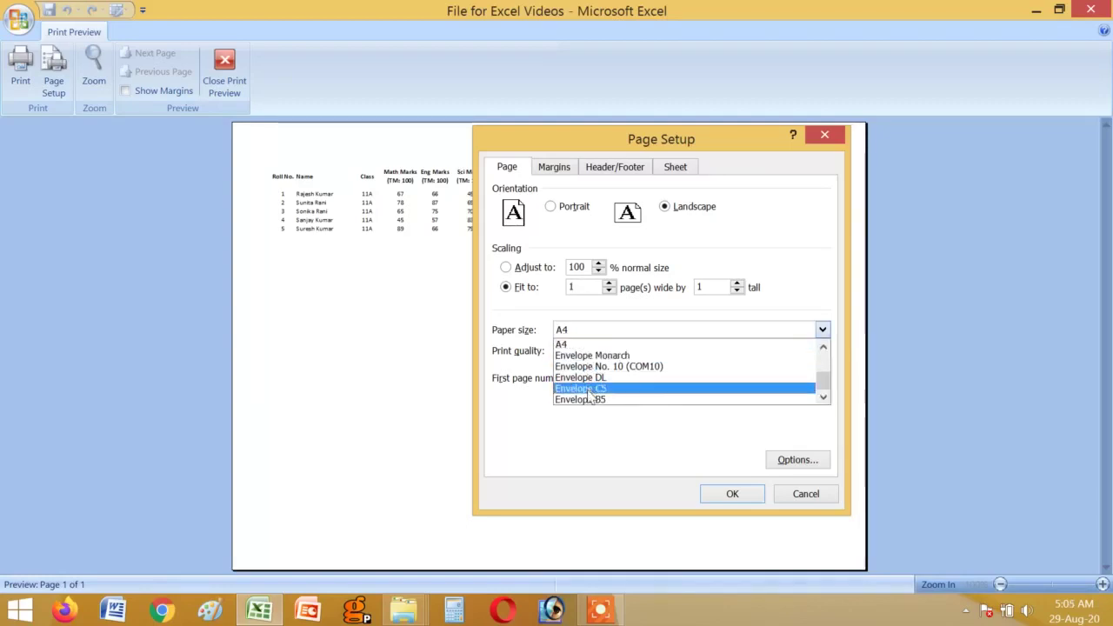
scroll(590, 396, up, 2)
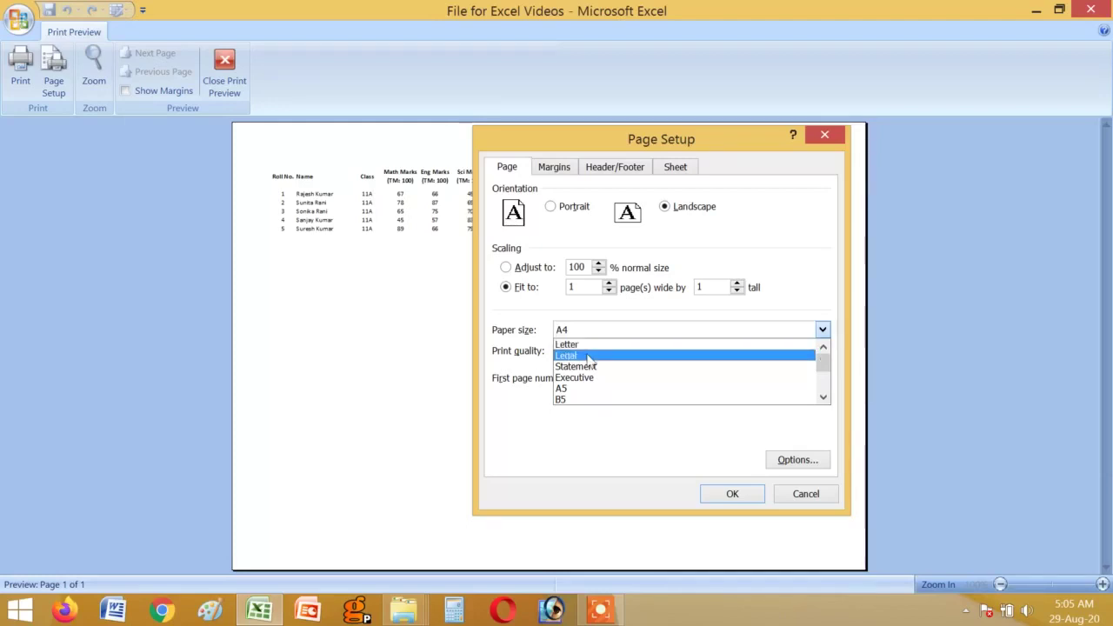
click(588, 358)
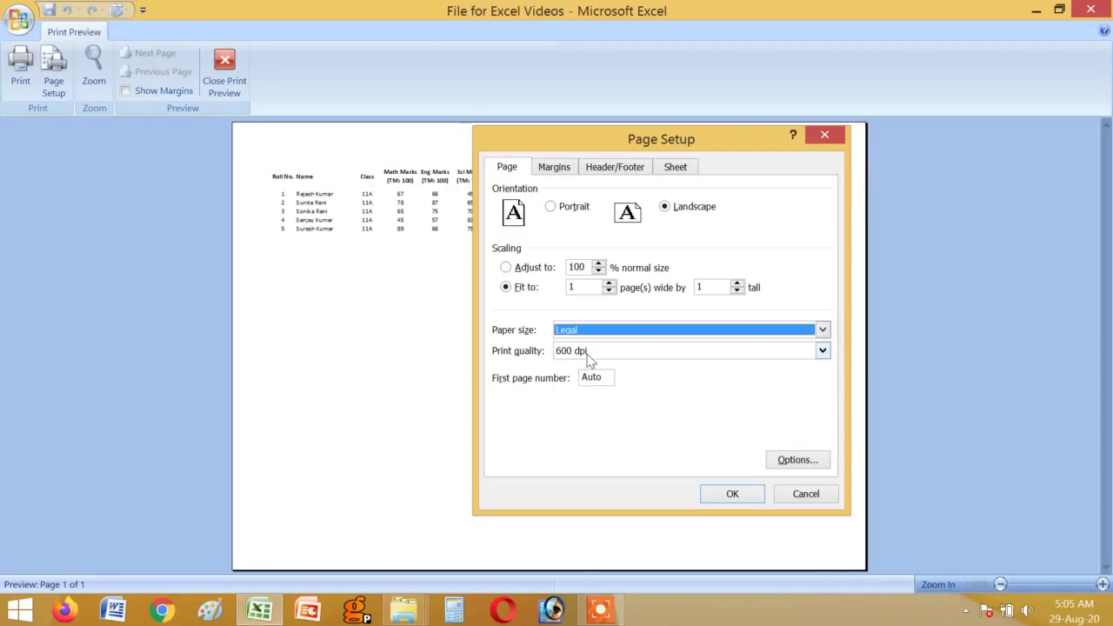
click(592, 335)
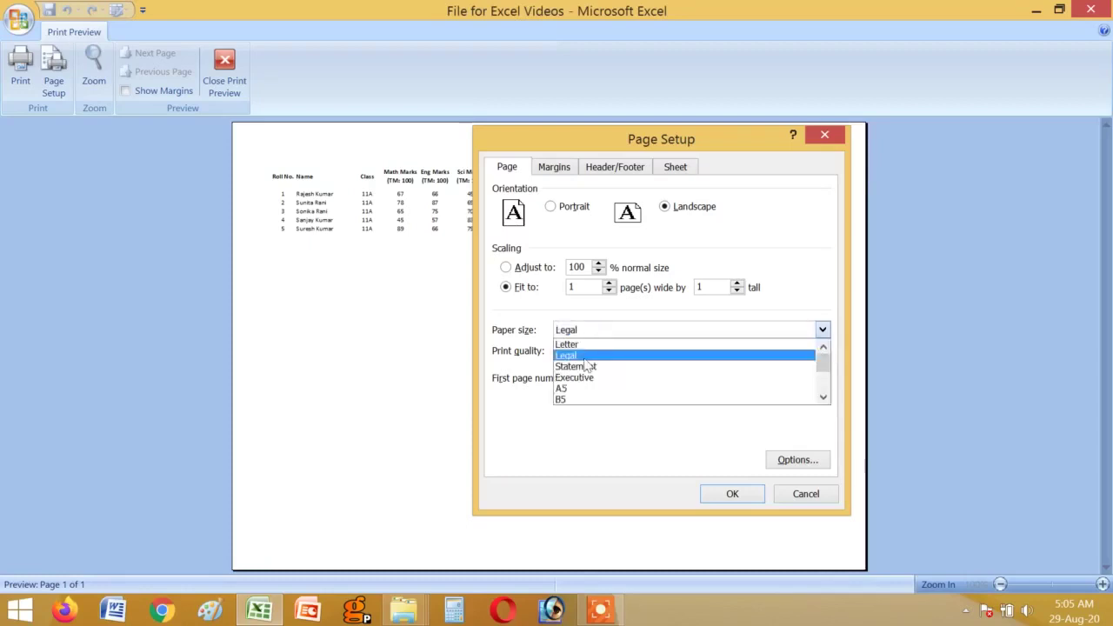
click(592, 344)
click(591, 335)
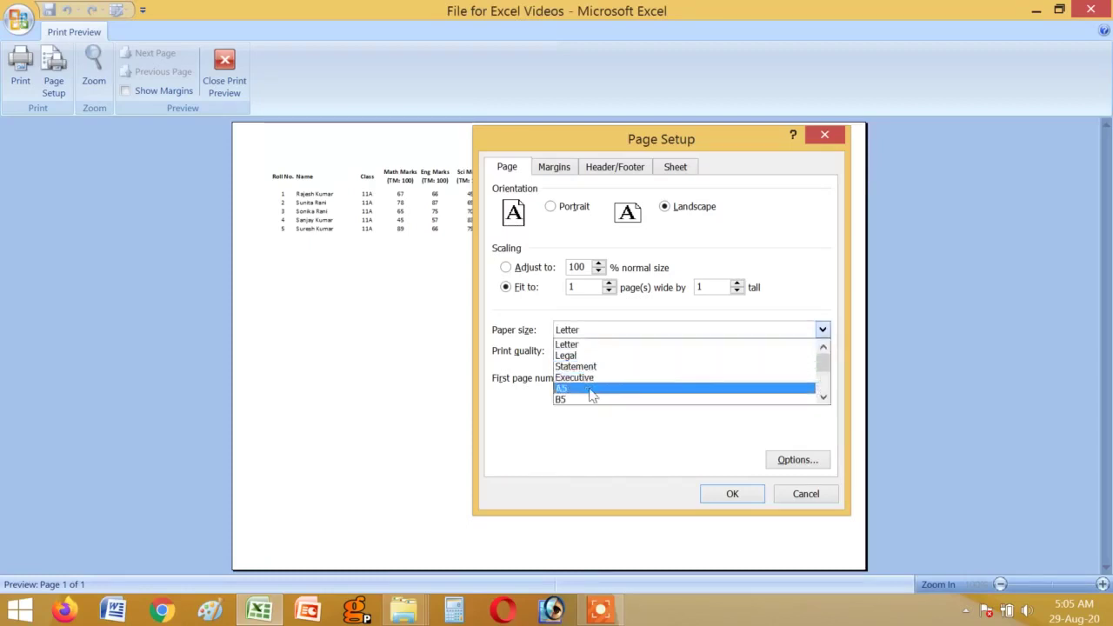
scroll(592, 391, down, 1)
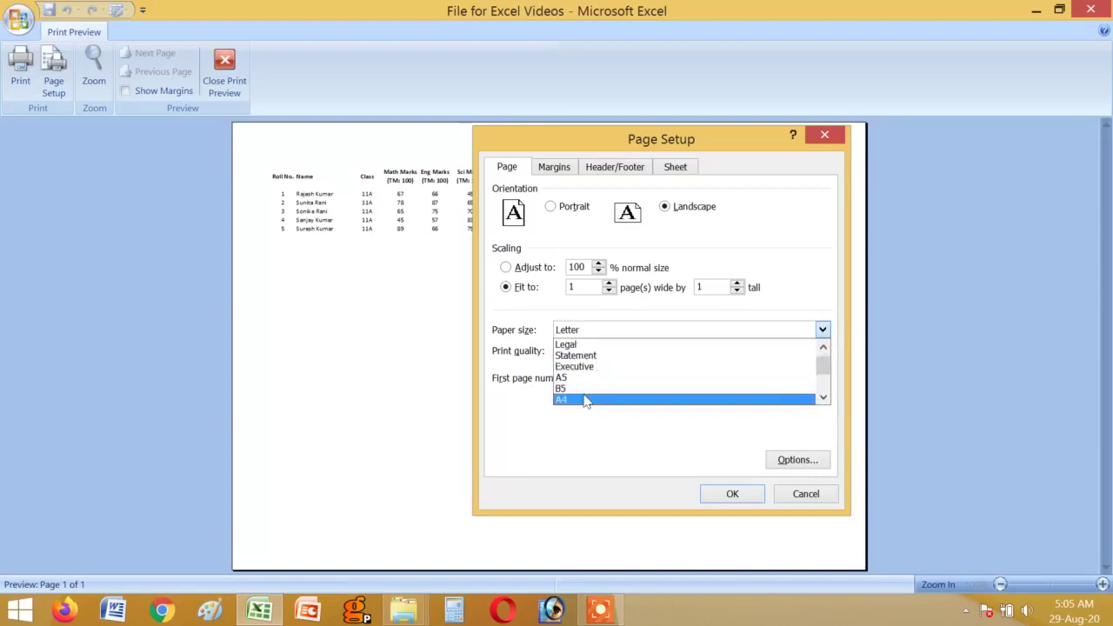
click(586, 399)
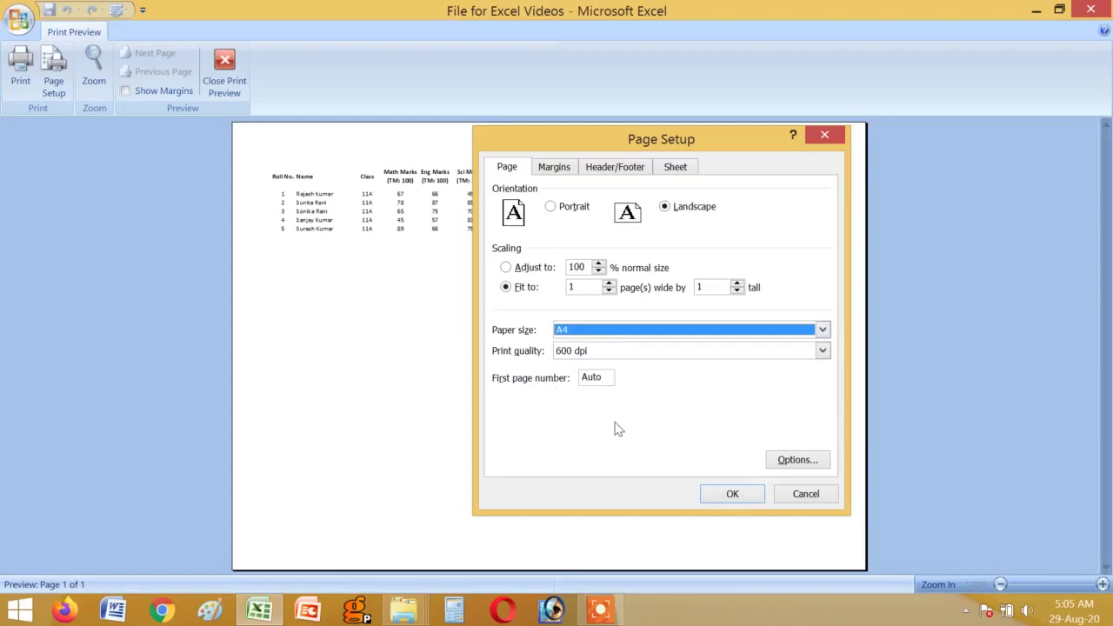
click(588, 333)
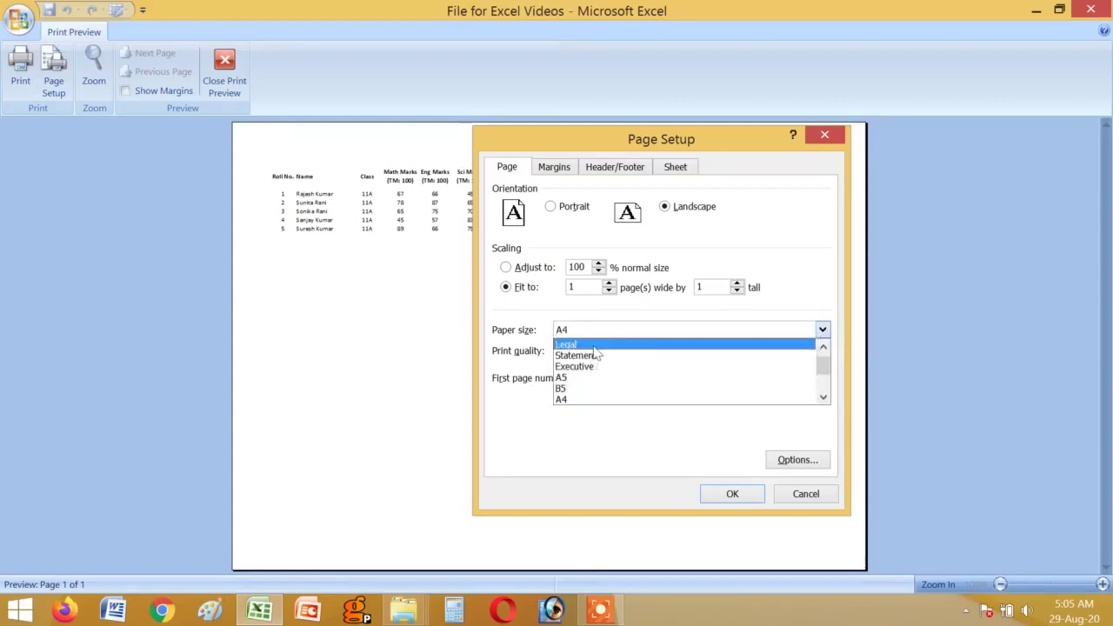
click(594, 348)
click(723, 493)
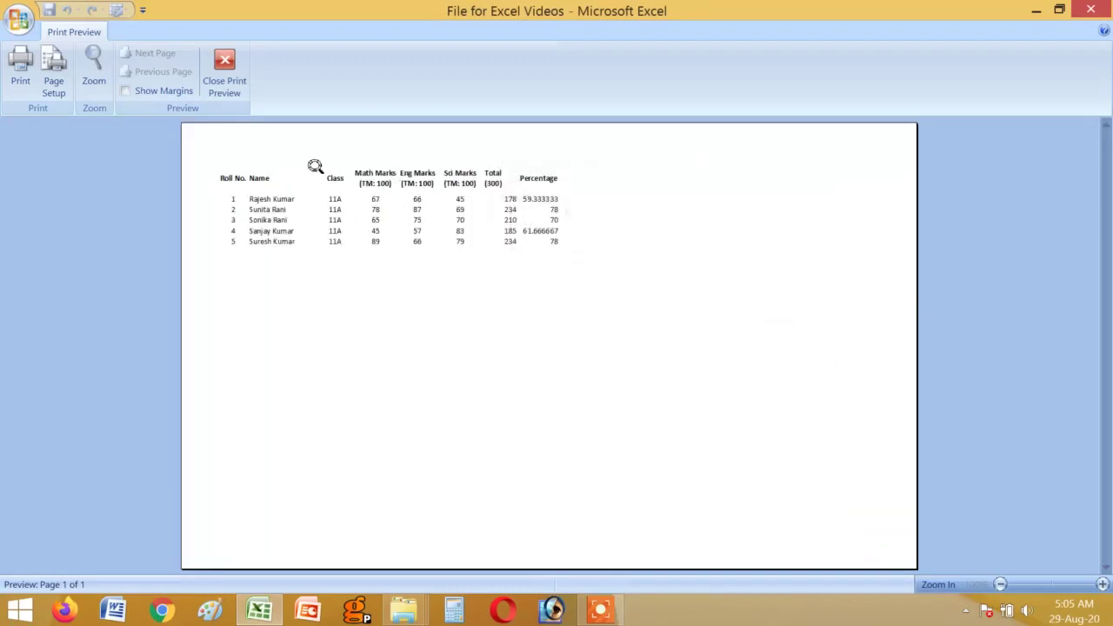
Change the paper size from Legal to A4 in Page Setup, keeping print quality at 600 dpi.
click(53, 75)
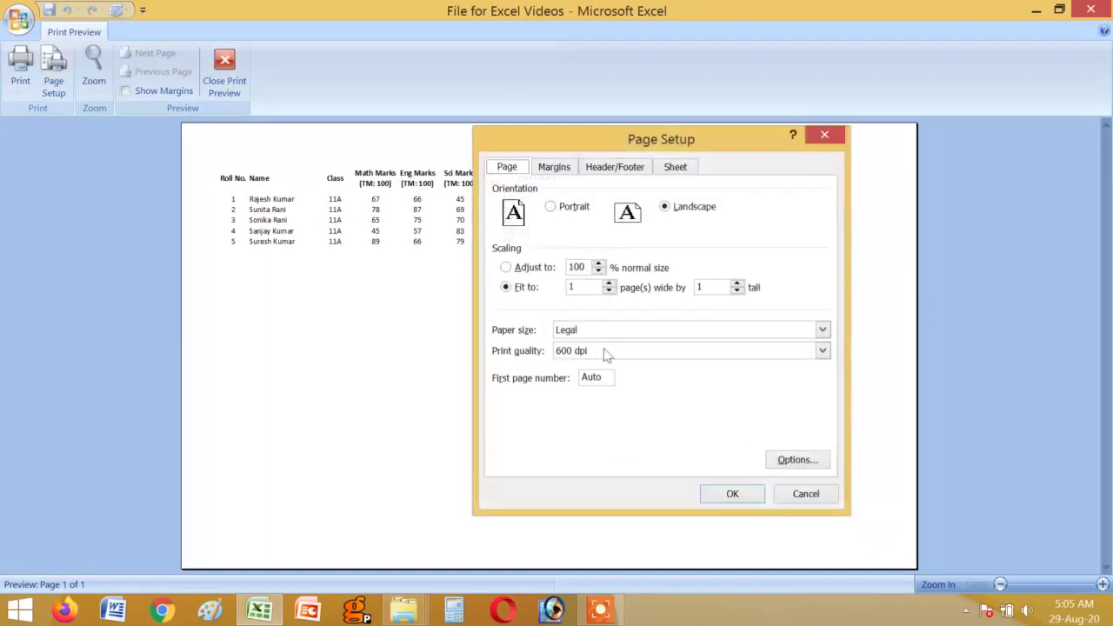
click(609, 332)
scroll(614, 395, down, 1)
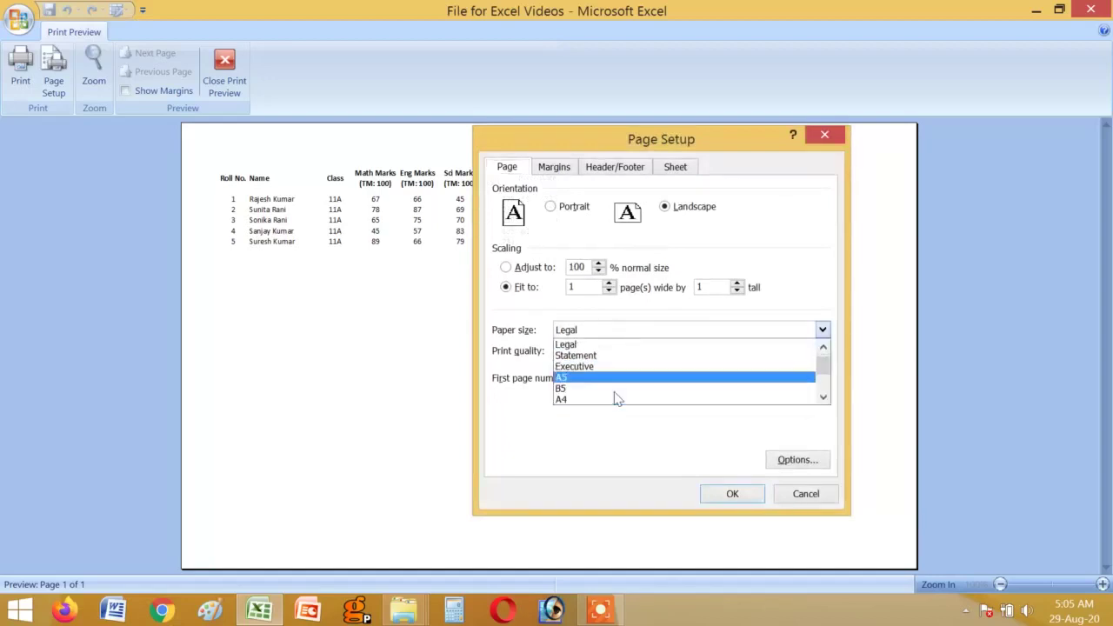
click(616, 400)
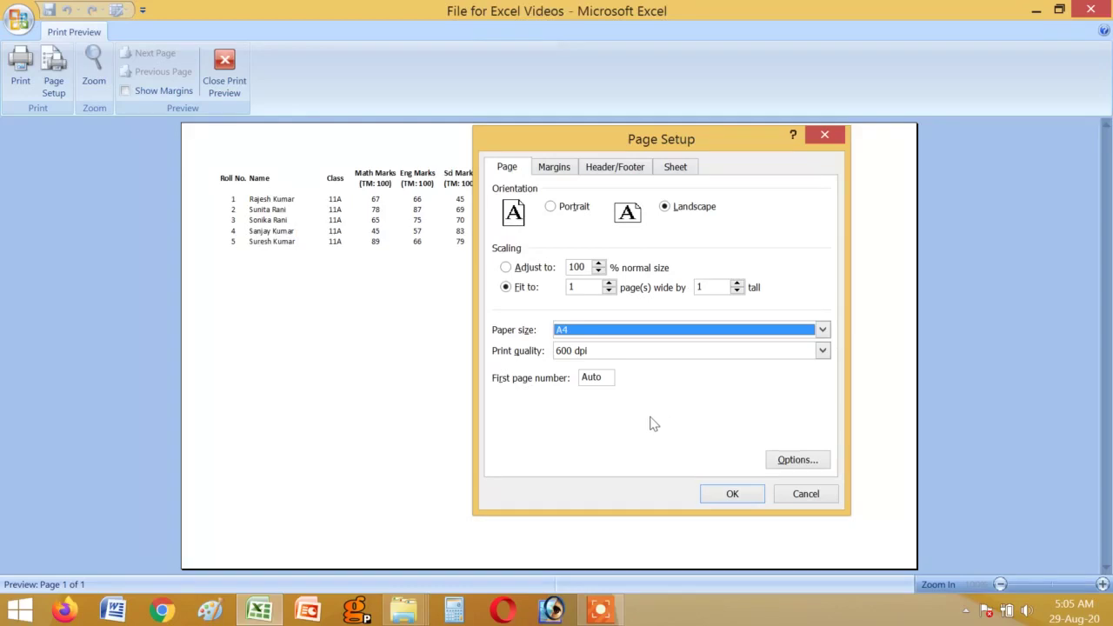
click(644, 351)
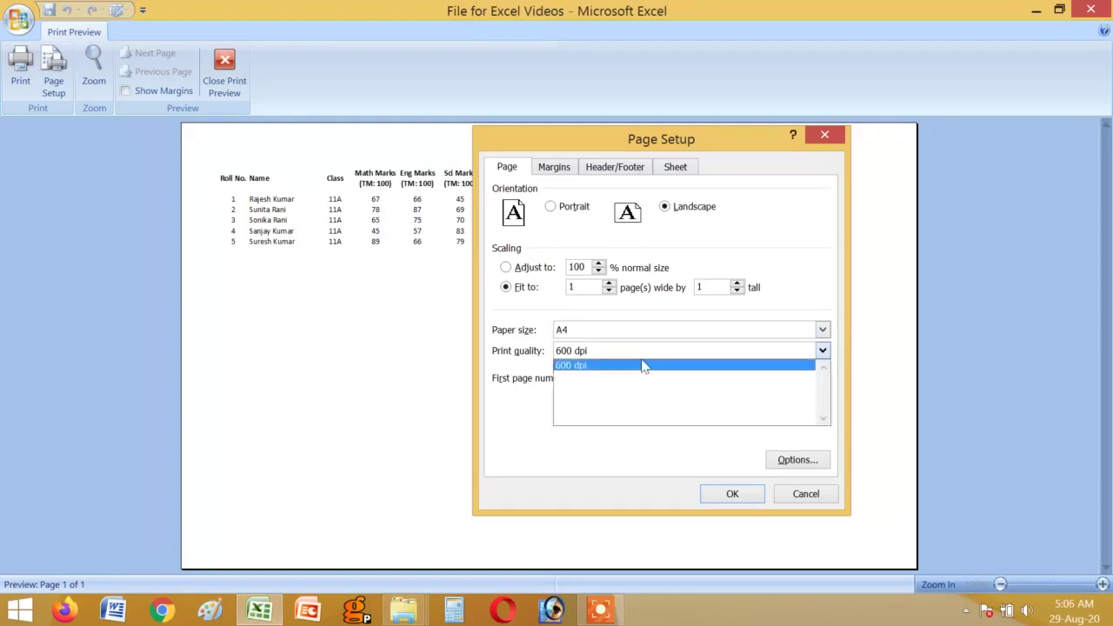
click(509, 428)
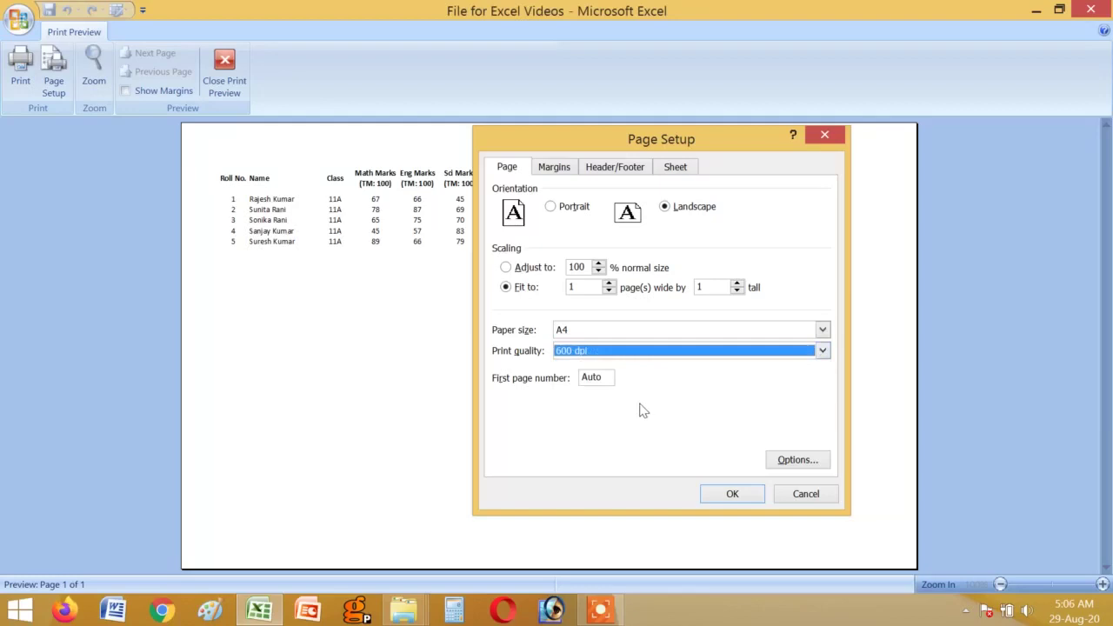
Lower the left margin to 0.2 on the Margins tab and apply it.
click(555, 170)
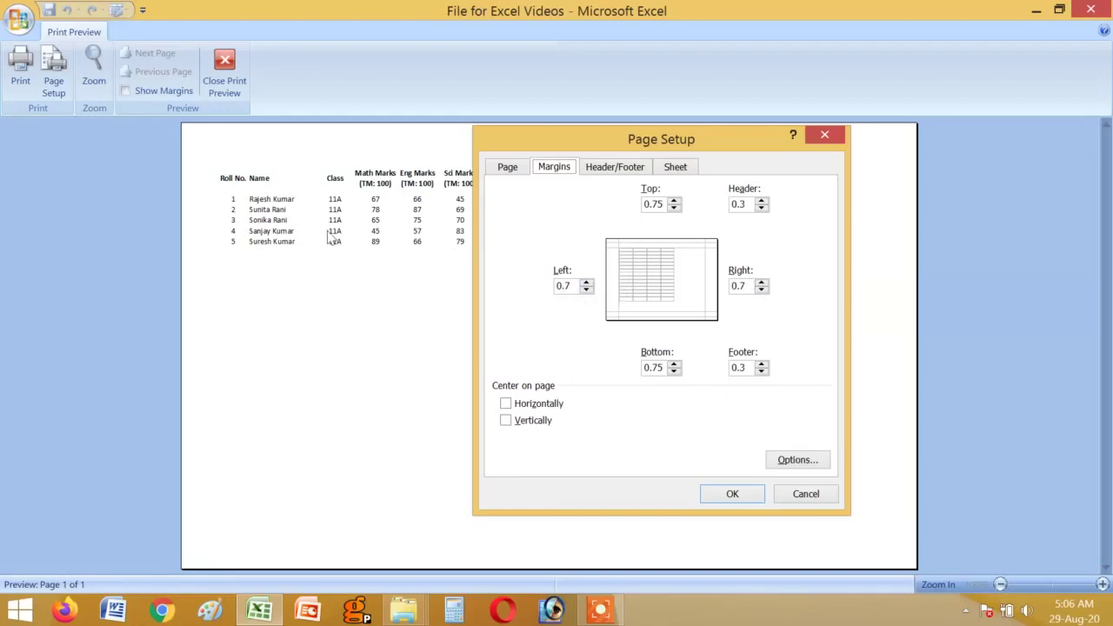
click(587, 291)
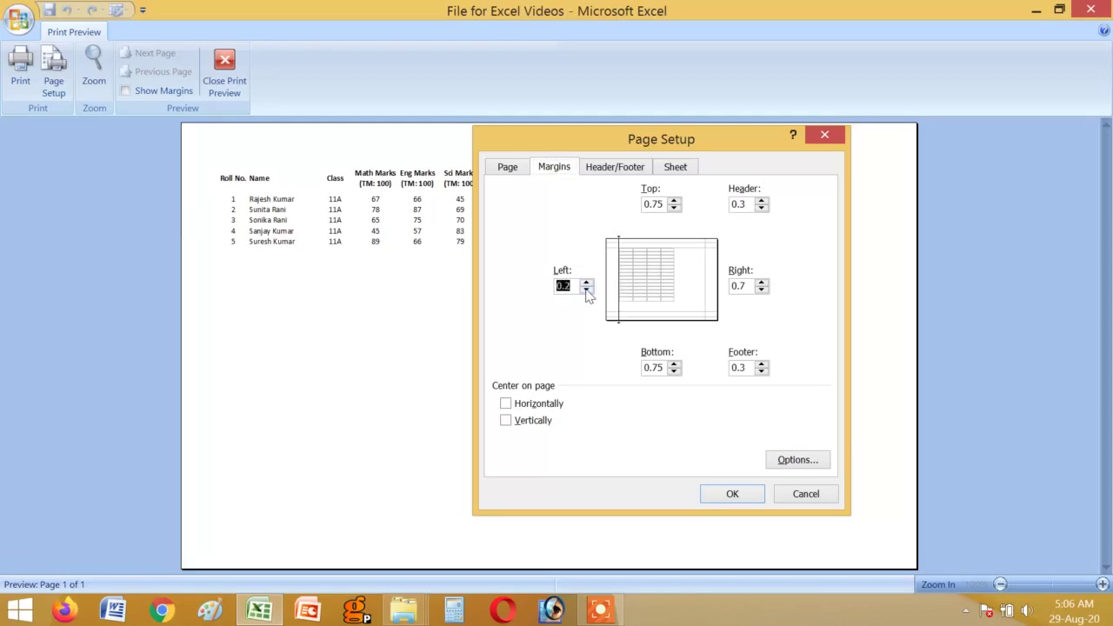
click(733, 494)
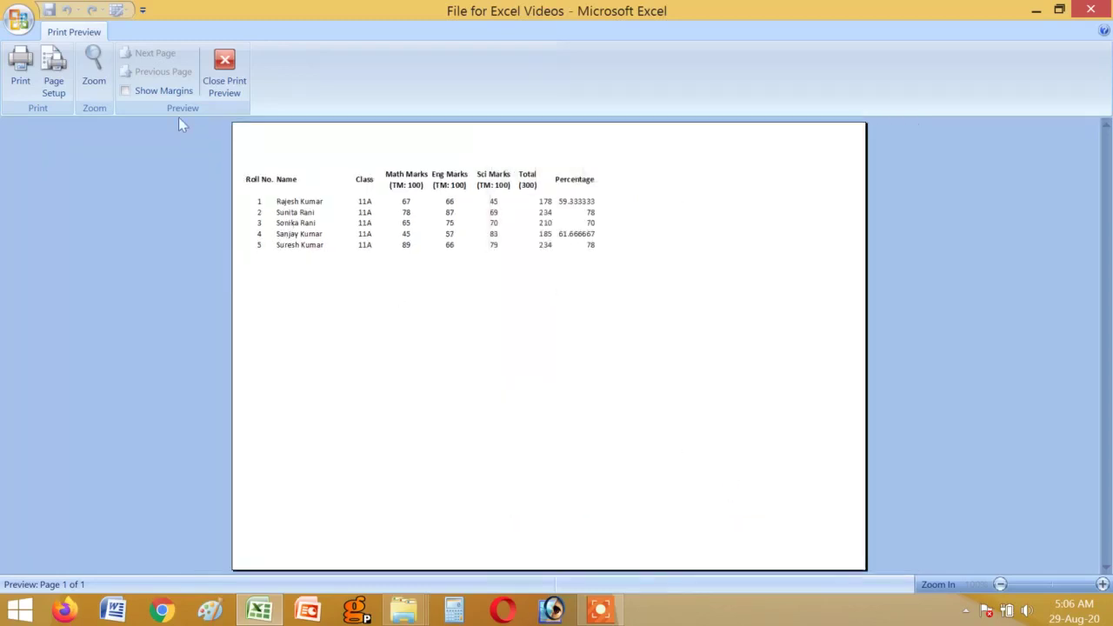
Raise the left margin back to 0.7.
click(42, 94)
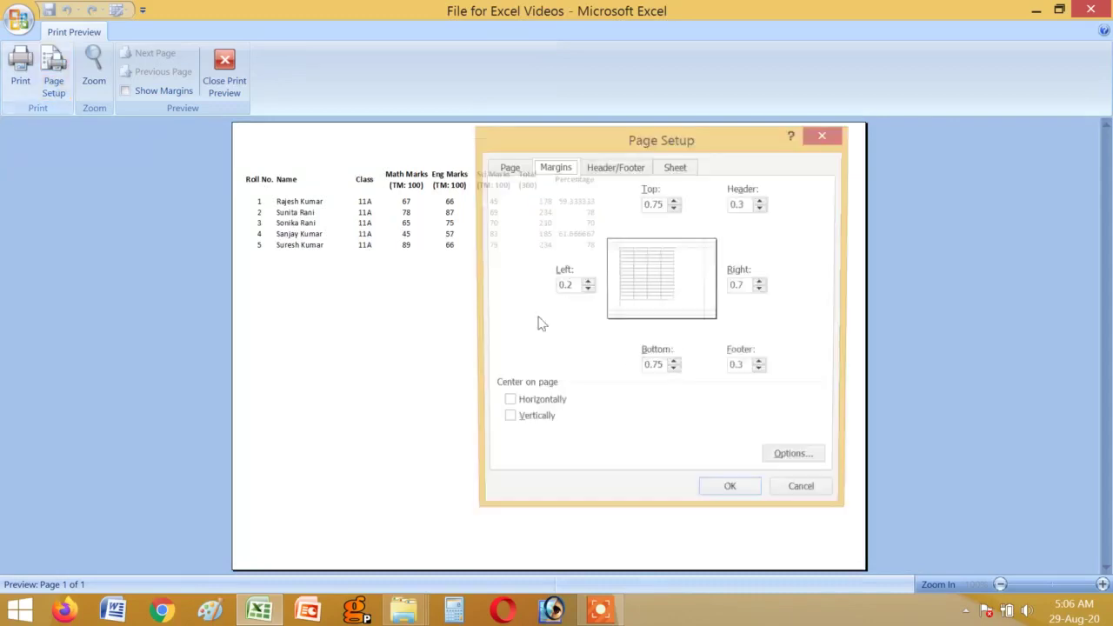
click(586, 286)
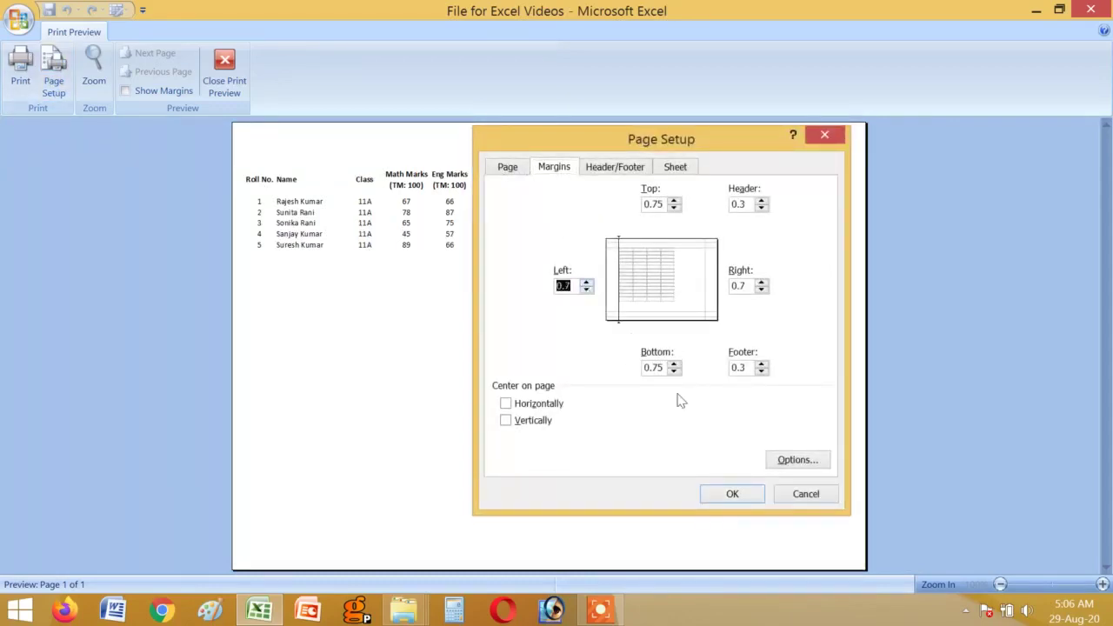
click(722, 493)
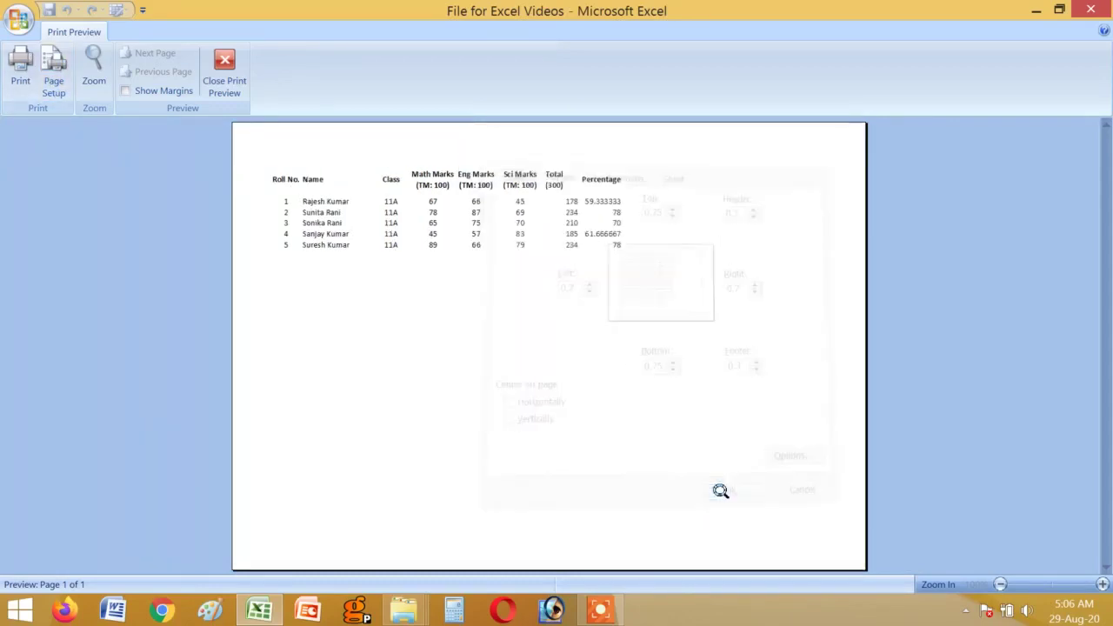
Try a 0.25 top margin, then restore the top margin to 0.75.
click(52, 76)
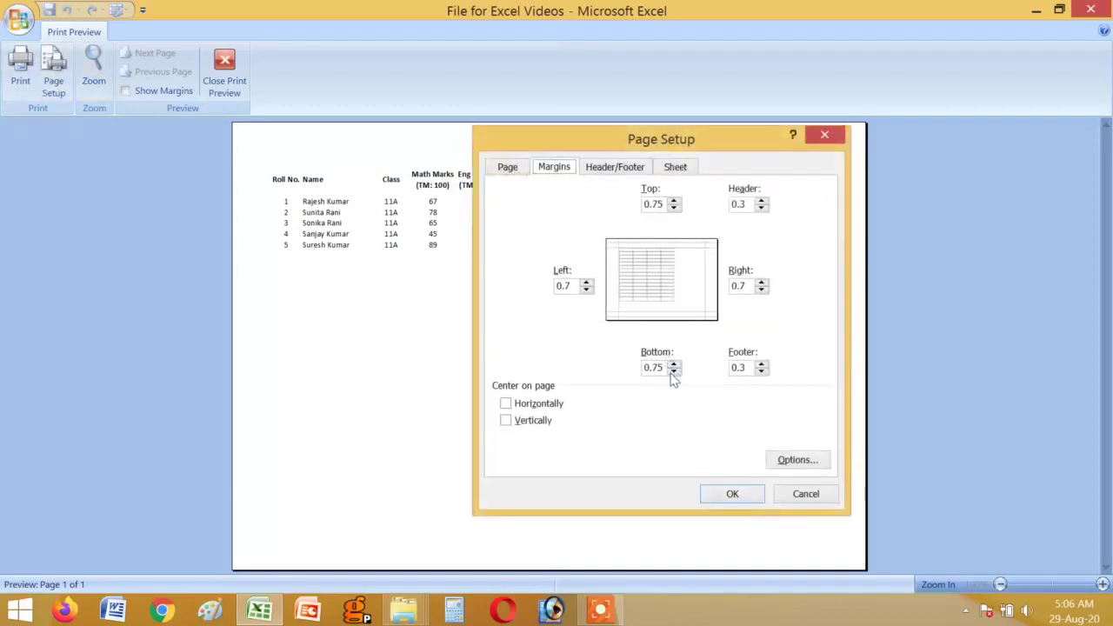
click(675, 208)
click(675, 208)
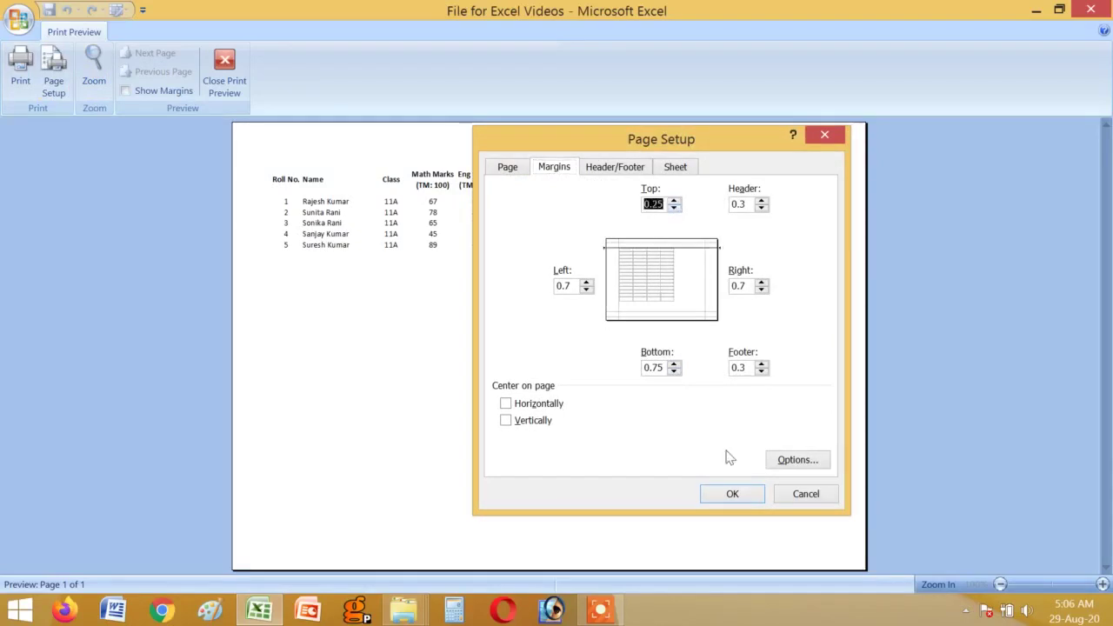
click(732, 493)
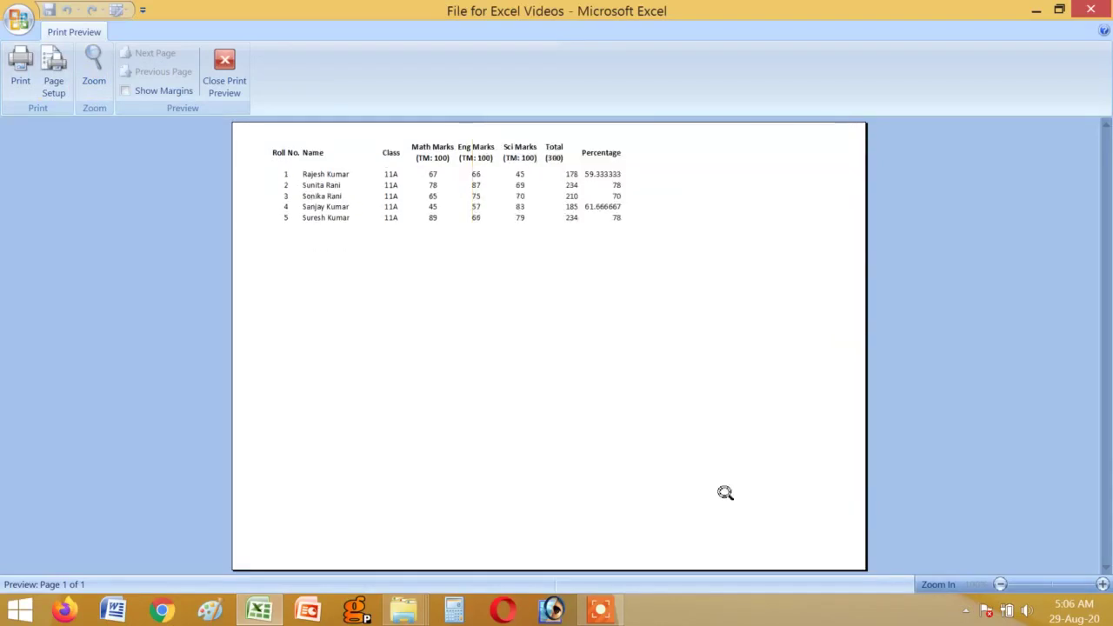
click(59, 90)
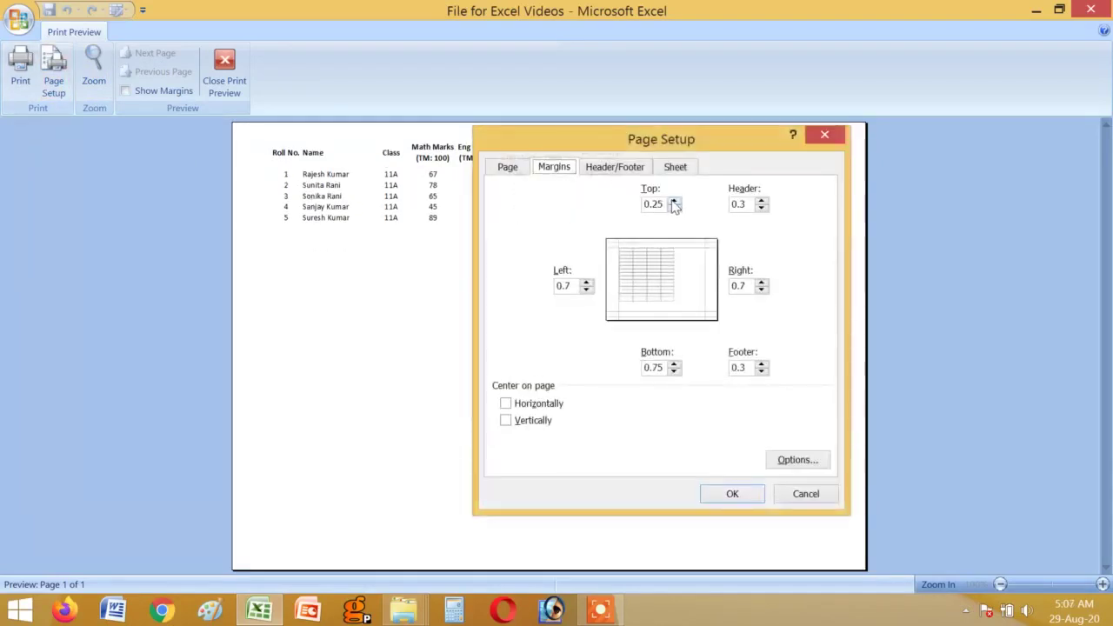
click(675, 203)
click(675, 203)
click(735, 493)
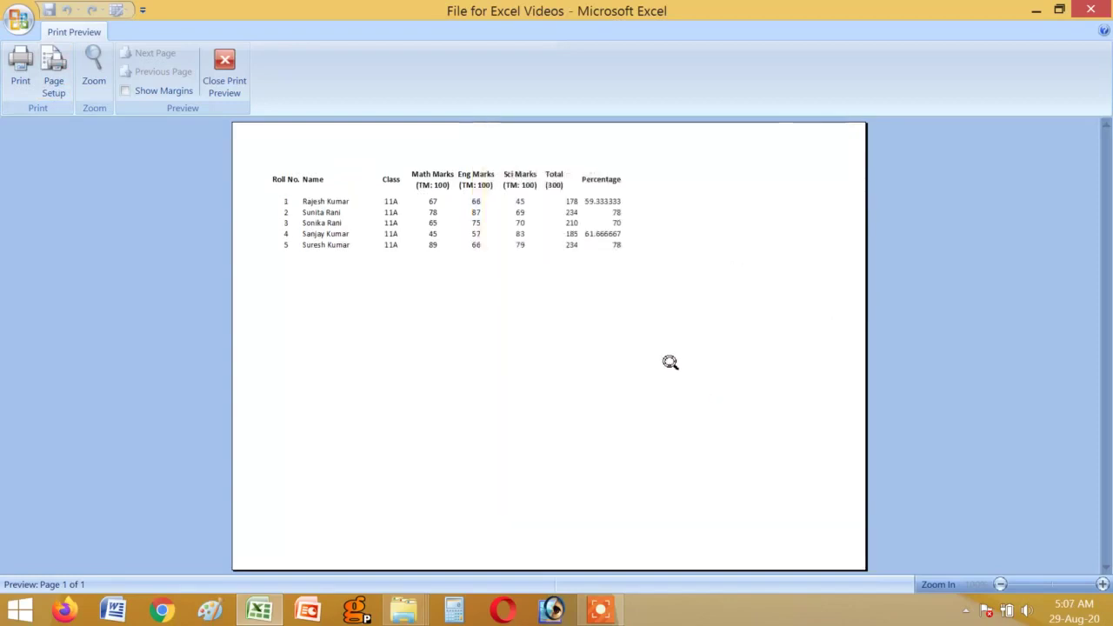
Check the Sheet tab in Page Setup and close it without changes.
click(54, 78)
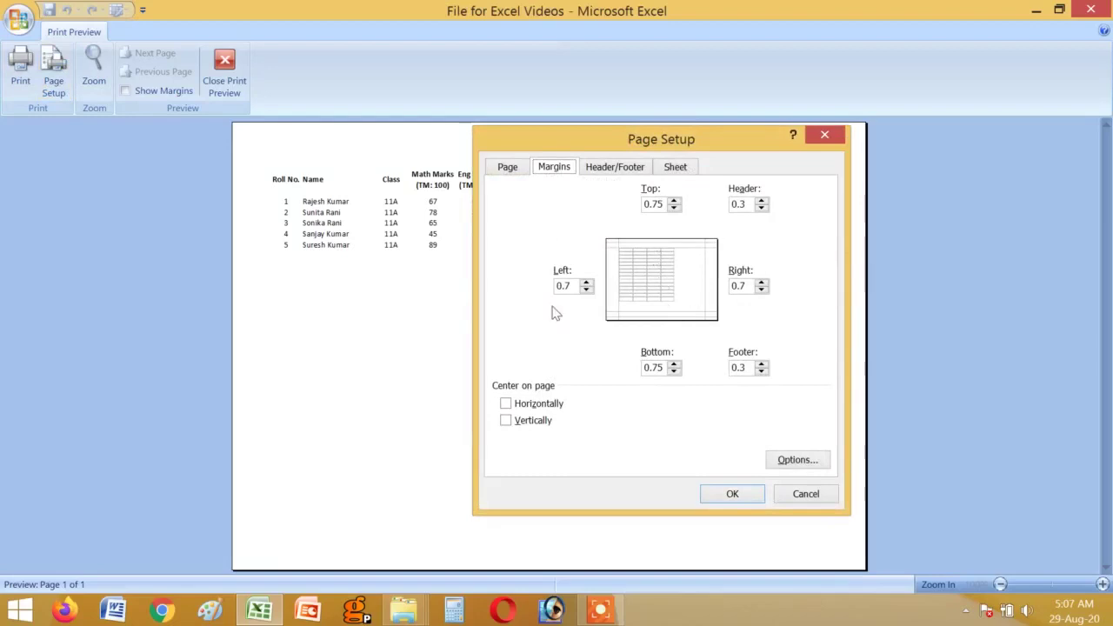
click(694, 170)
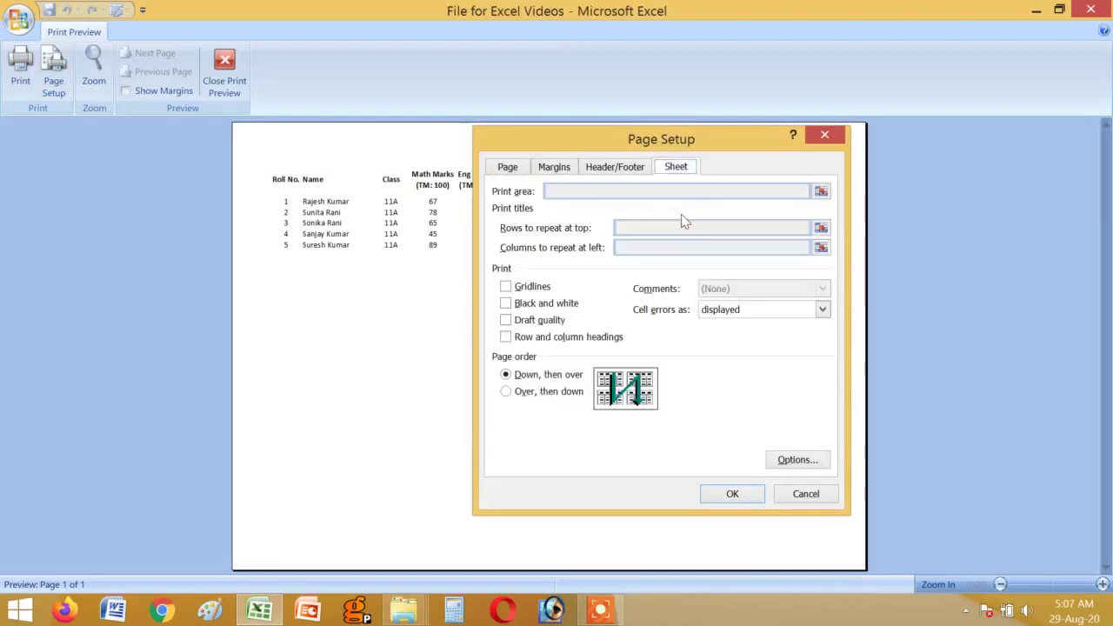
click(807, 493)
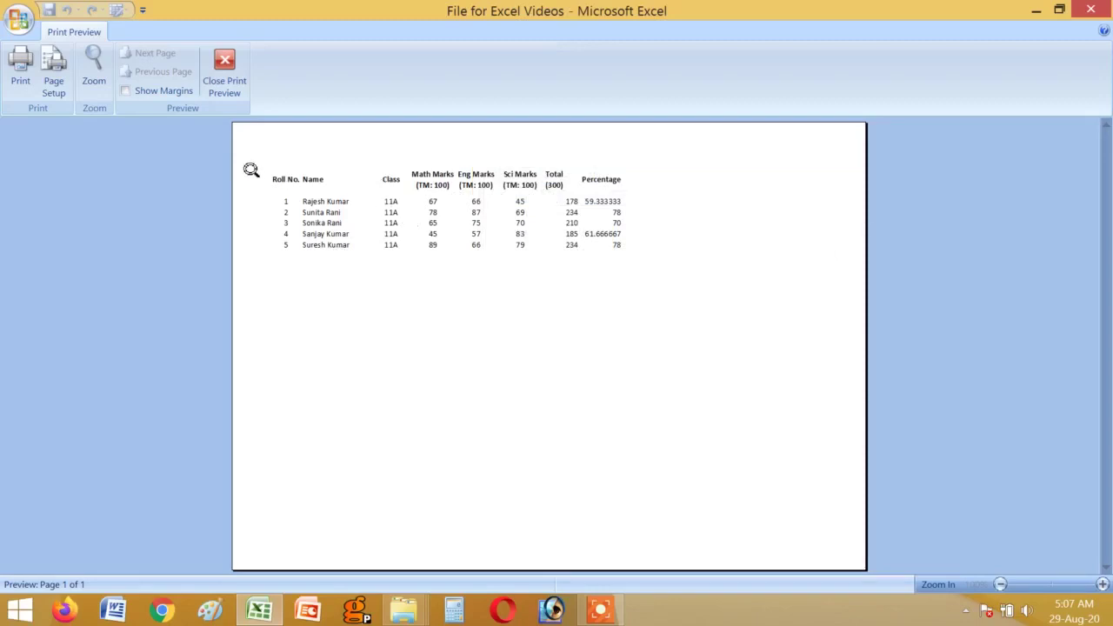
Turn on Gridlines in Page Setup's Sheet tab so every cell prints with borders.
click(53, 82)
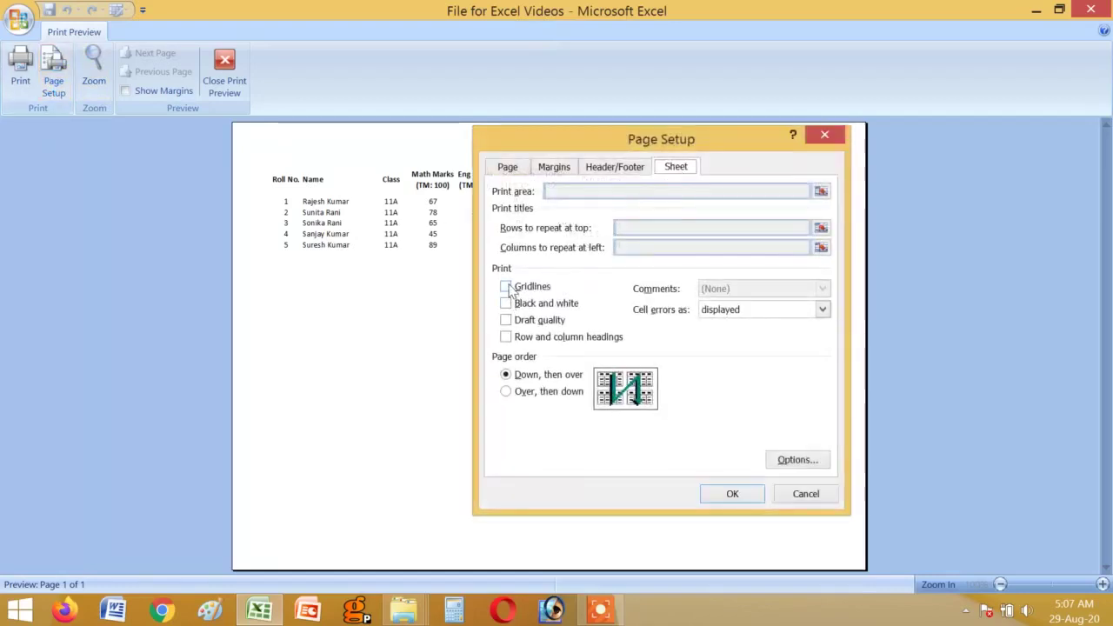
click(507, 288)
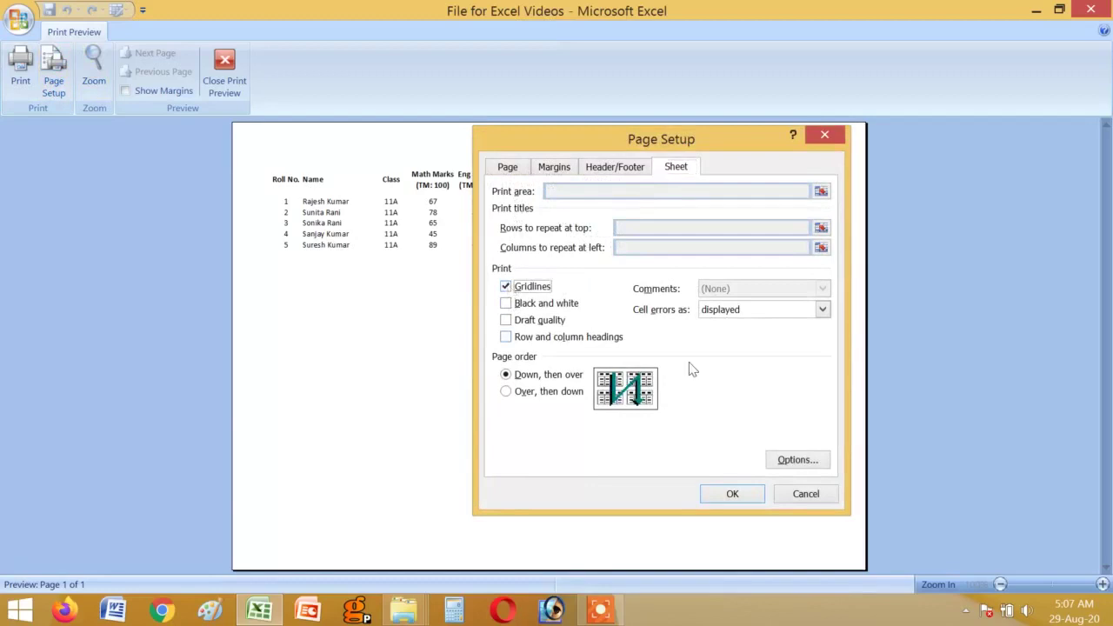
click(729, 492)
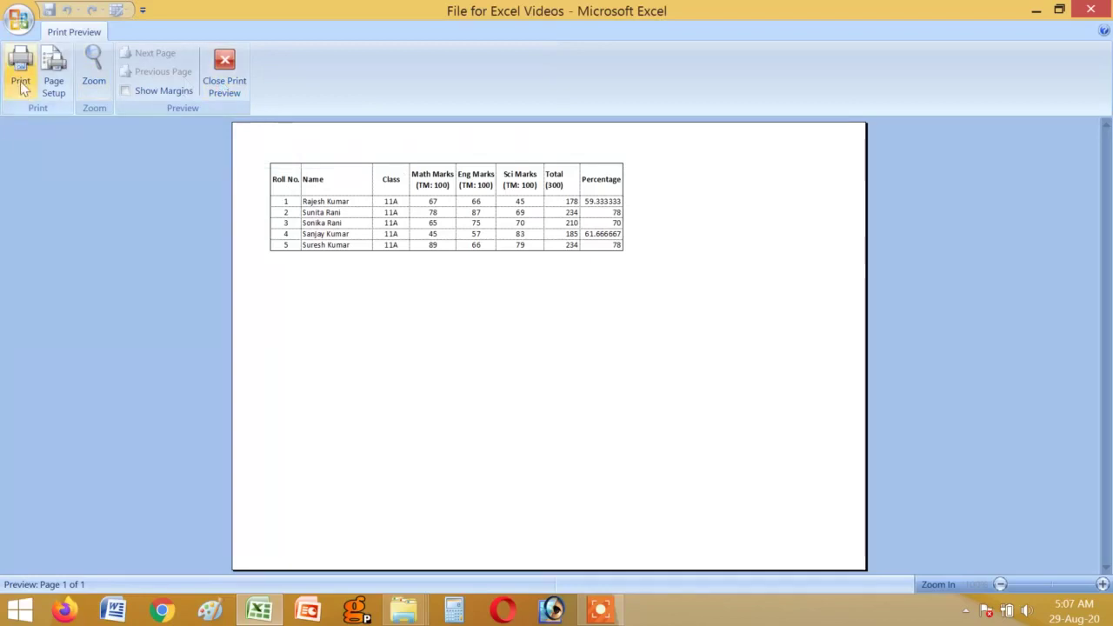
Open the Print dialog and select Canon LBP2900 as the printer.
click(20, 69)
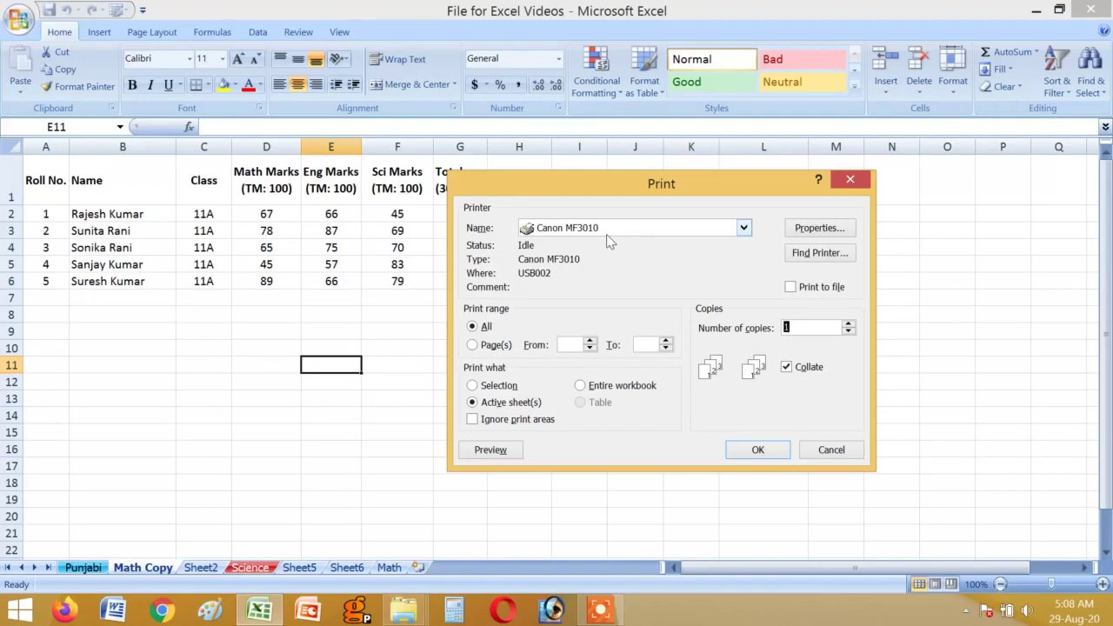
click(614, 229)
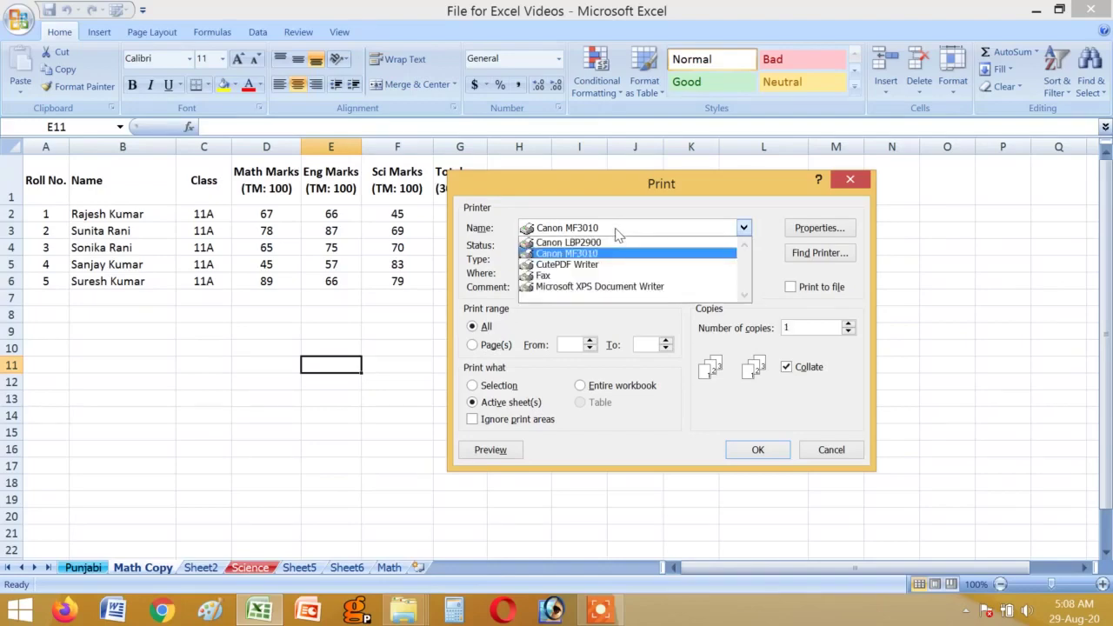
click(607, 253)
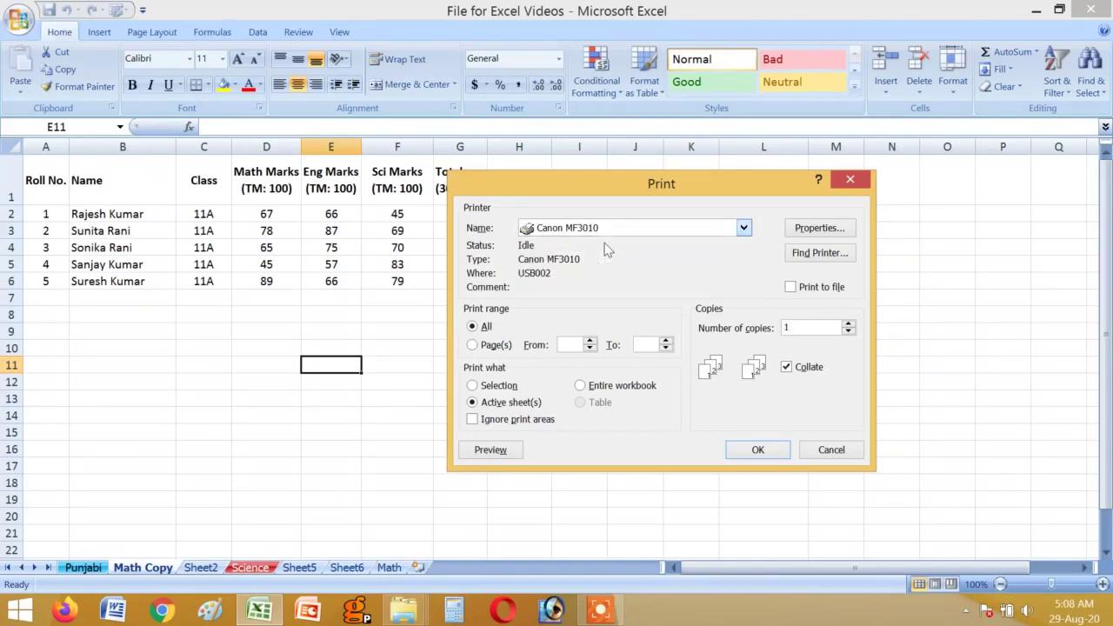
key(Down)
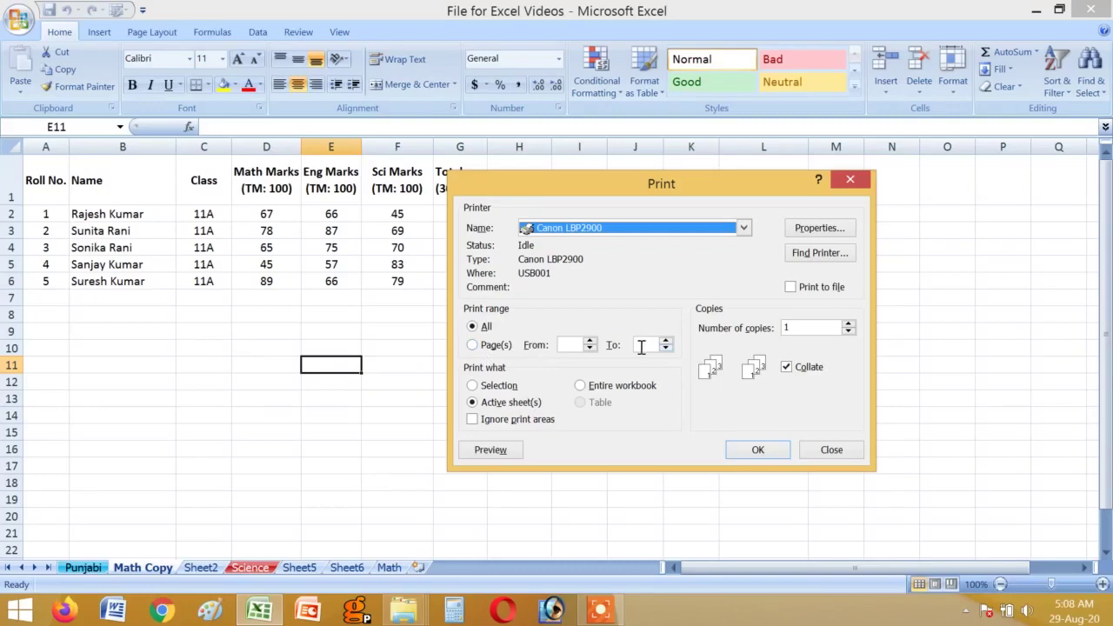
Enter a page range from 1 to 3.
click(567, 345)
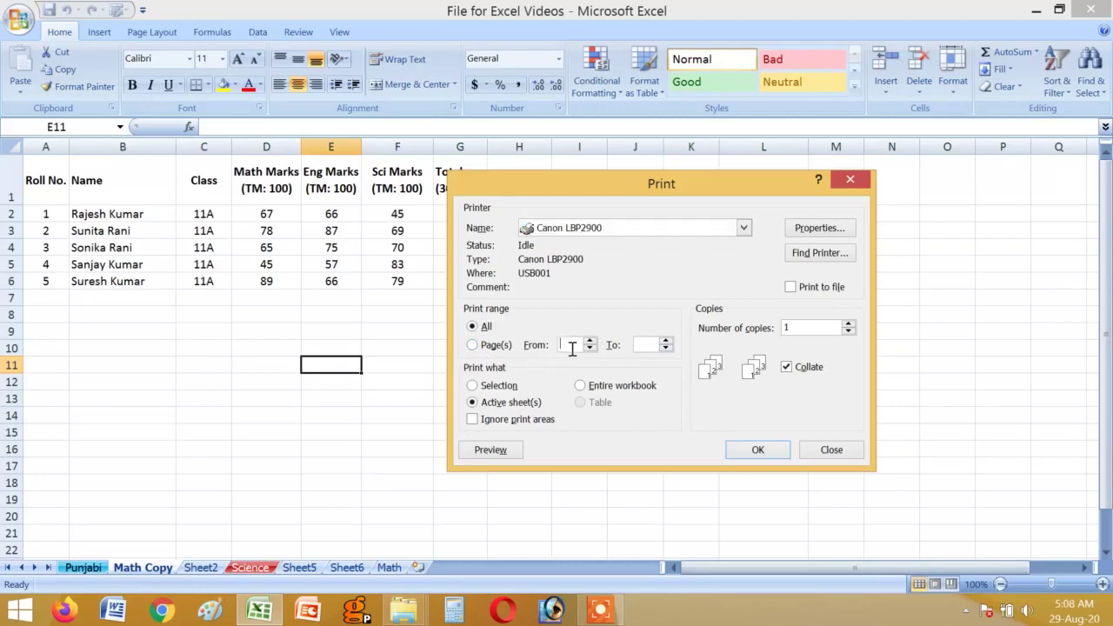
text(1)
click(643, 346)
text(2)
key(BackSpace)
text(3)
Switch back to printing all pages and clear the number of copies.
click(472, 327)
click(797, 329)
double_click(810, 330)
key(BackSpace)
click(831, 451)
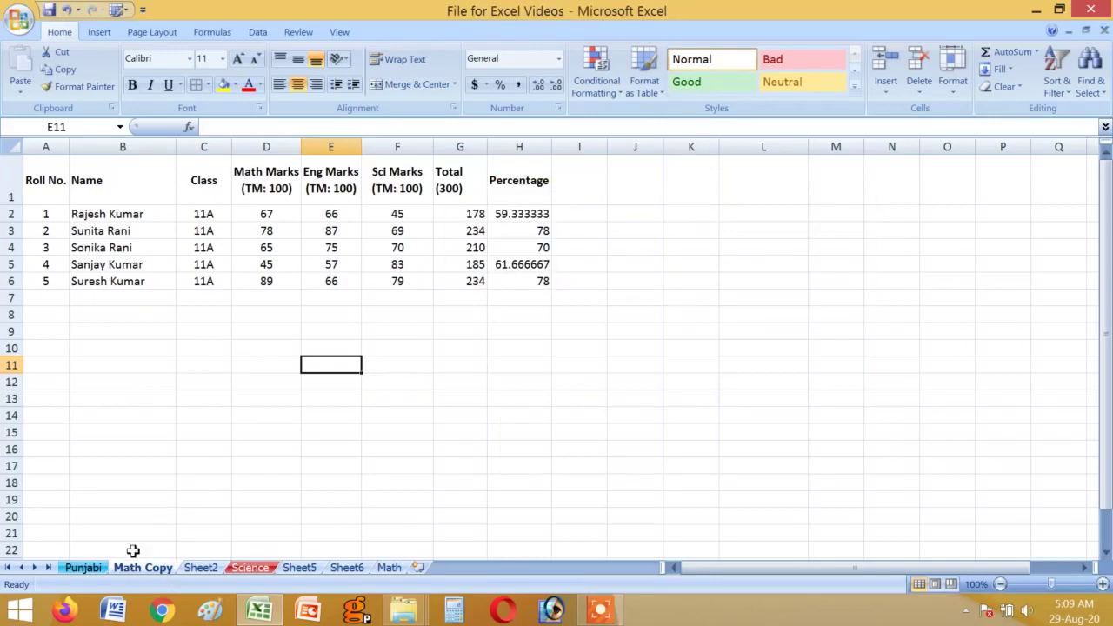
click(87, 568)
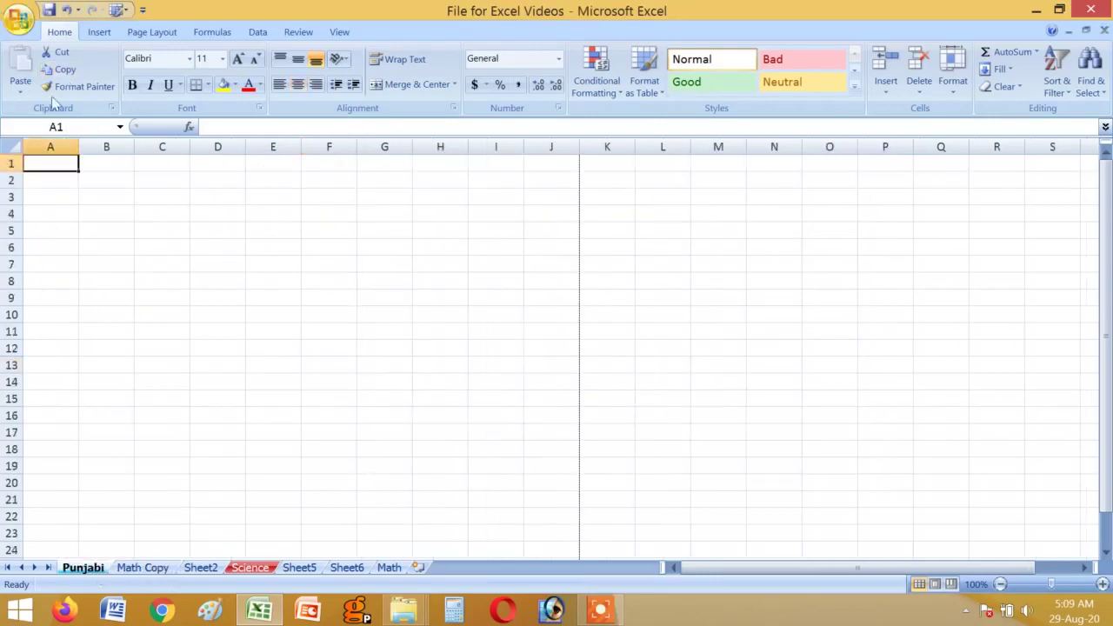
click(12, 19)
mouse_move(81, 202)
click(176, 191)
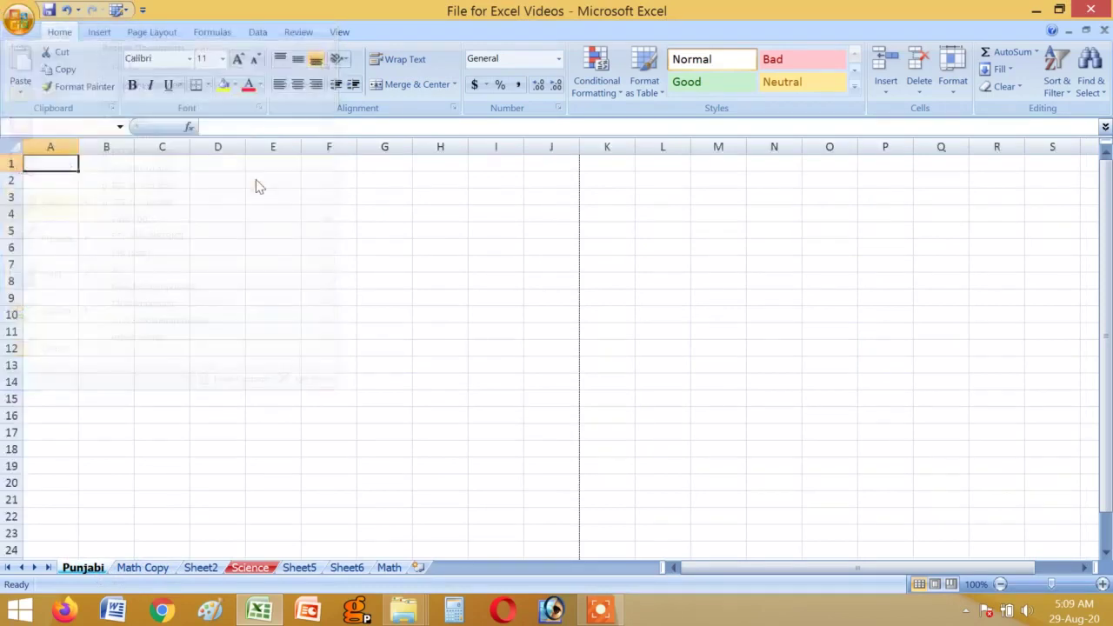
click(557, 349)
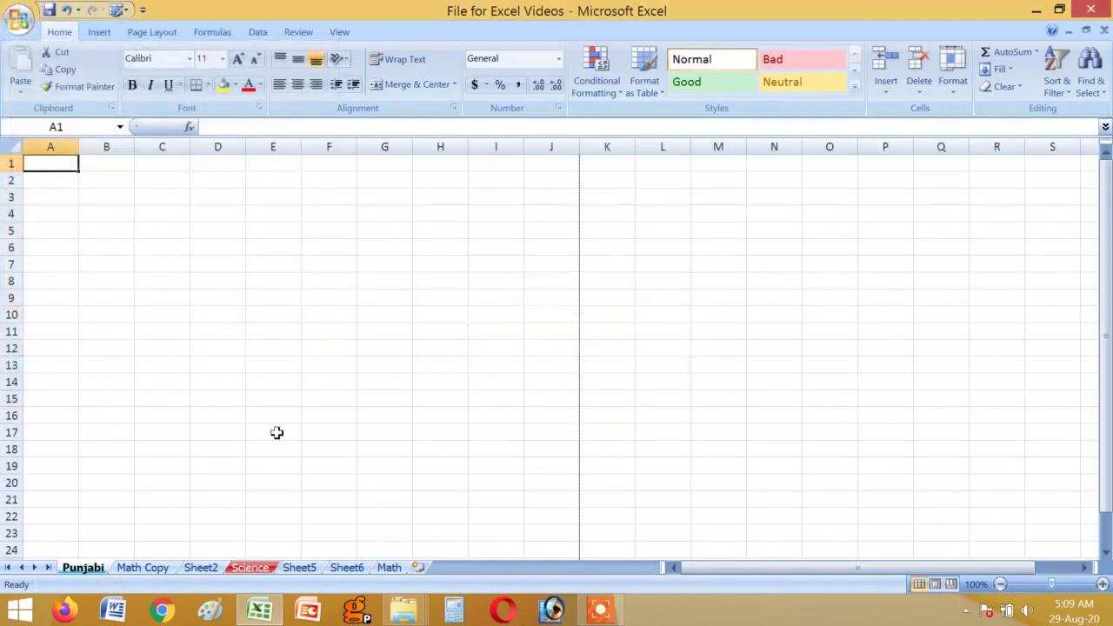
click(146, 228)
text(fdfda)
click(281, 279)
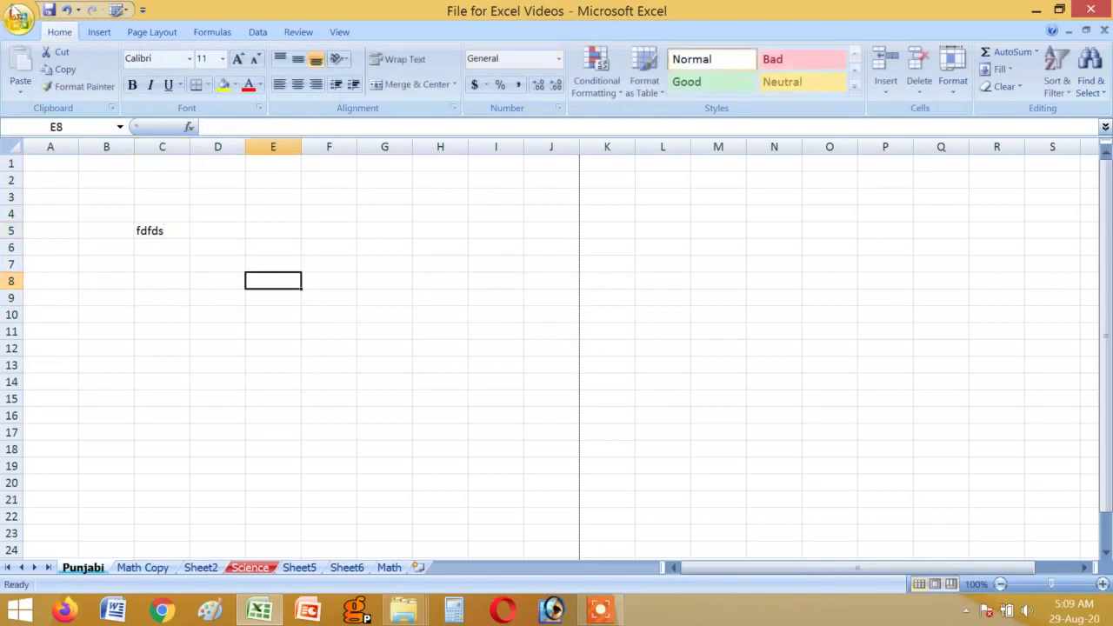
click(19, 19)
mouse_move(84, 203)
click(179, 172)
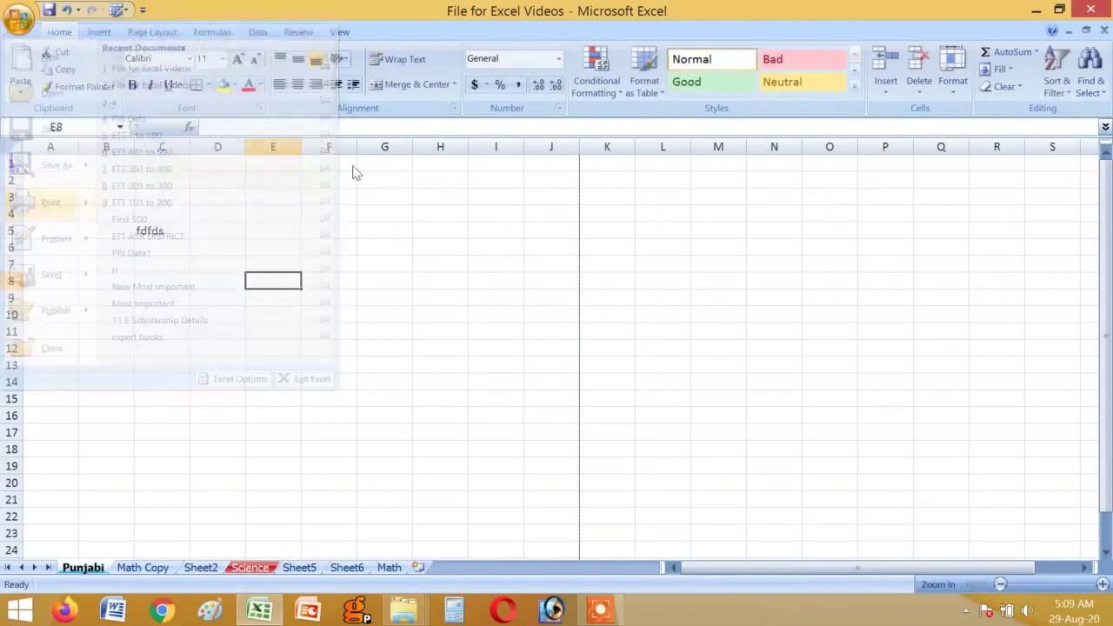
click(20, 68)
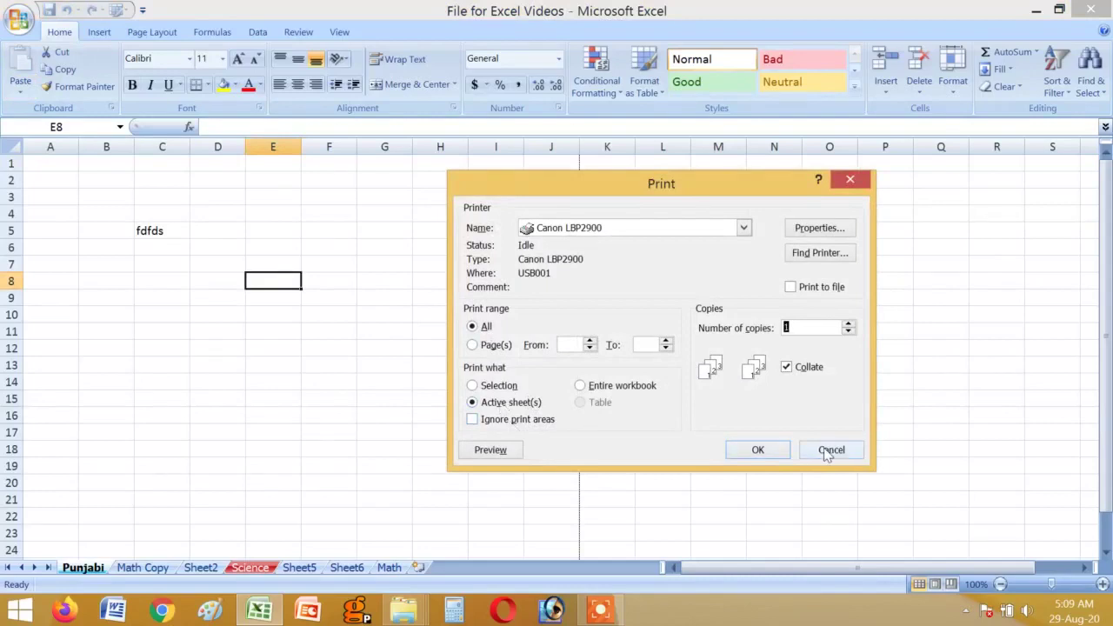
click(827, 454)
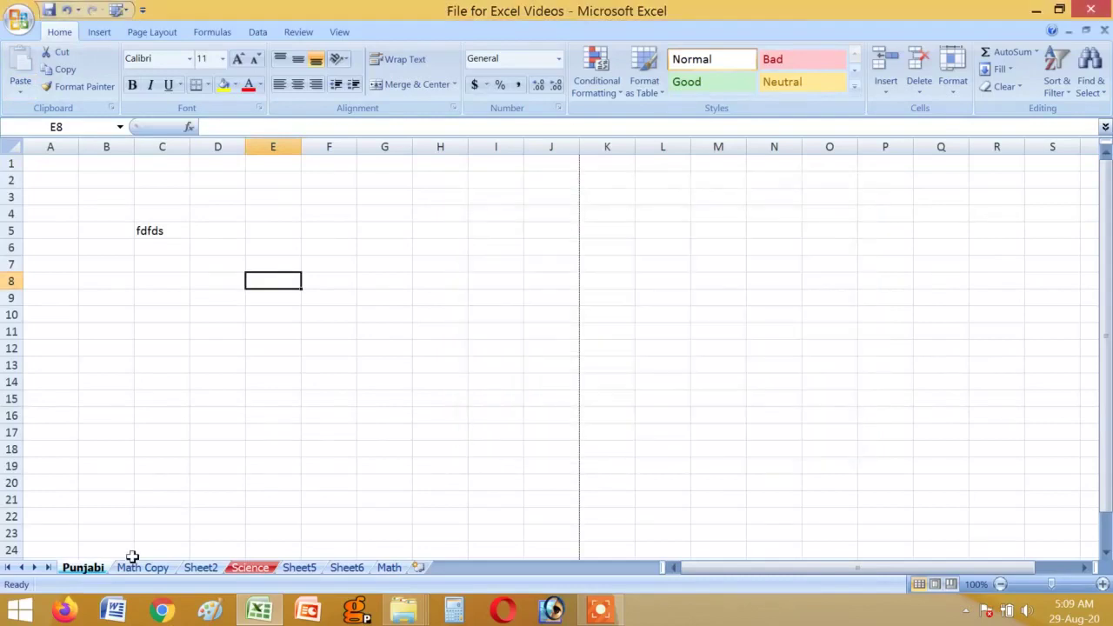
click(142, 567)
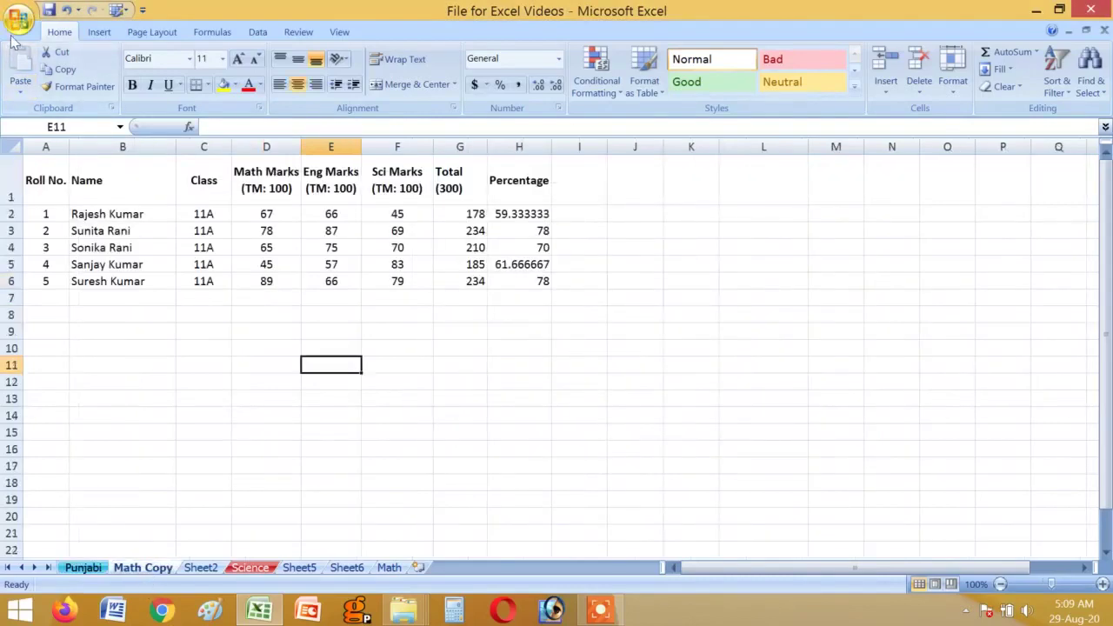
click(19, 19)
mouse_move(75, 203)
click(123, 186)
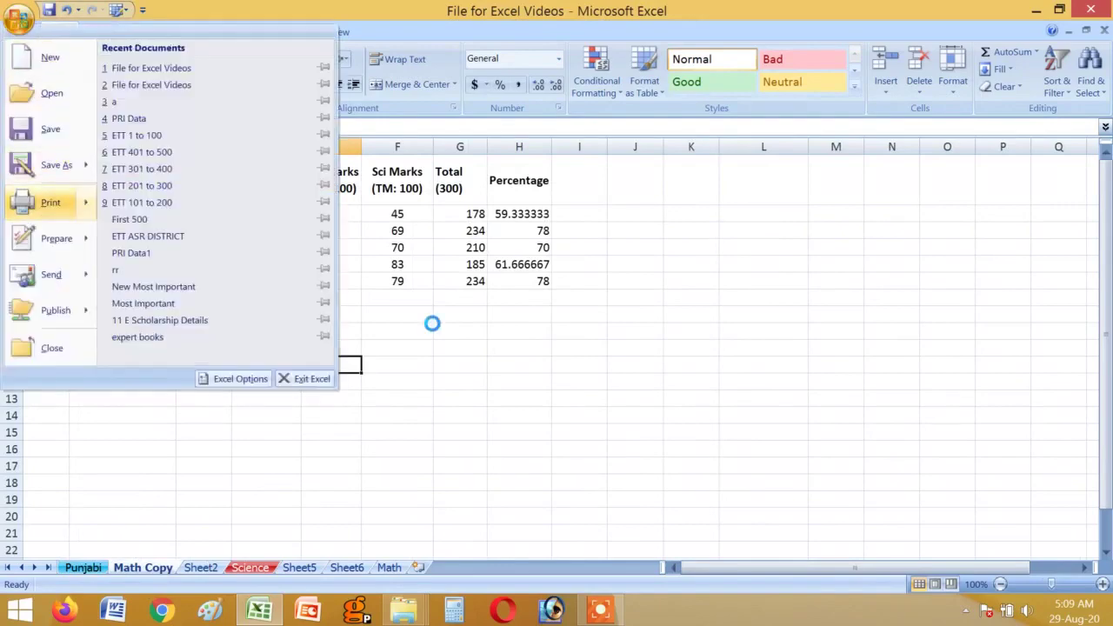
click(24, 83)
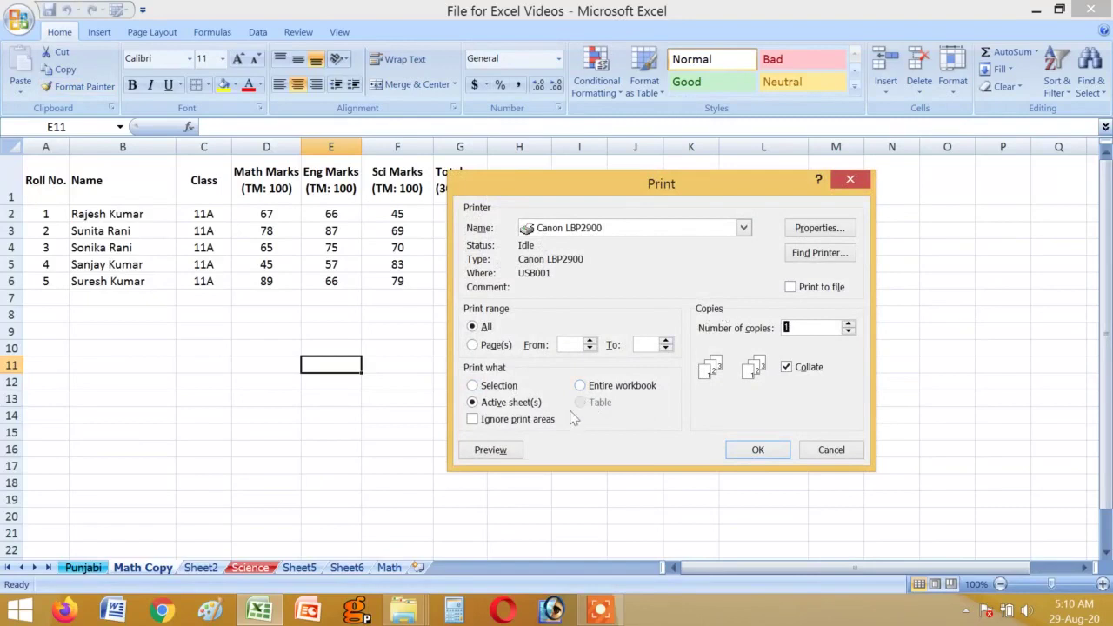
click(583, 387)
click(472, 404)
click(826, 453)
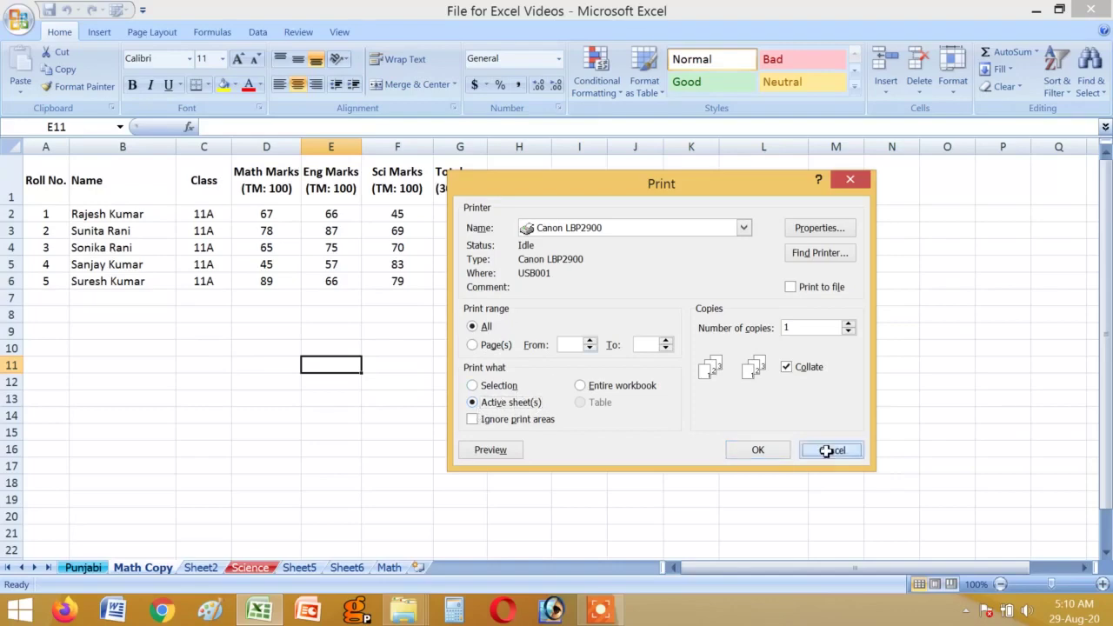
click(514, 449)
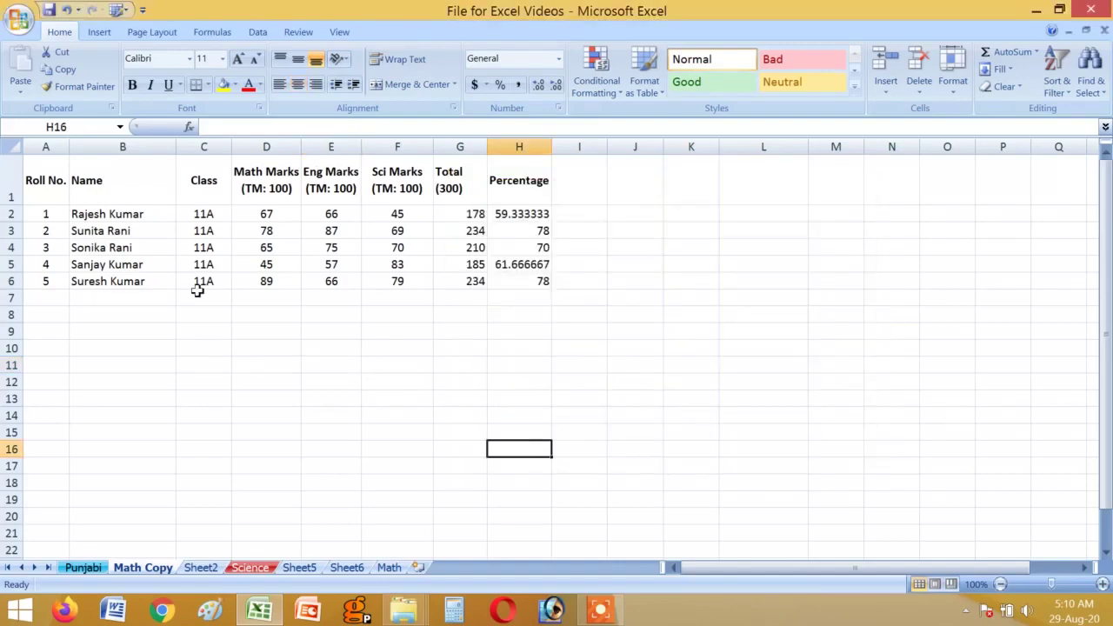
Select B3:H4 (rows 3 and 4) and open Print Preview.
mouse_move(99, 231)
mouse_down()
mouse_move(259, 265)
mouse_move(520, 251)
mouse_up()
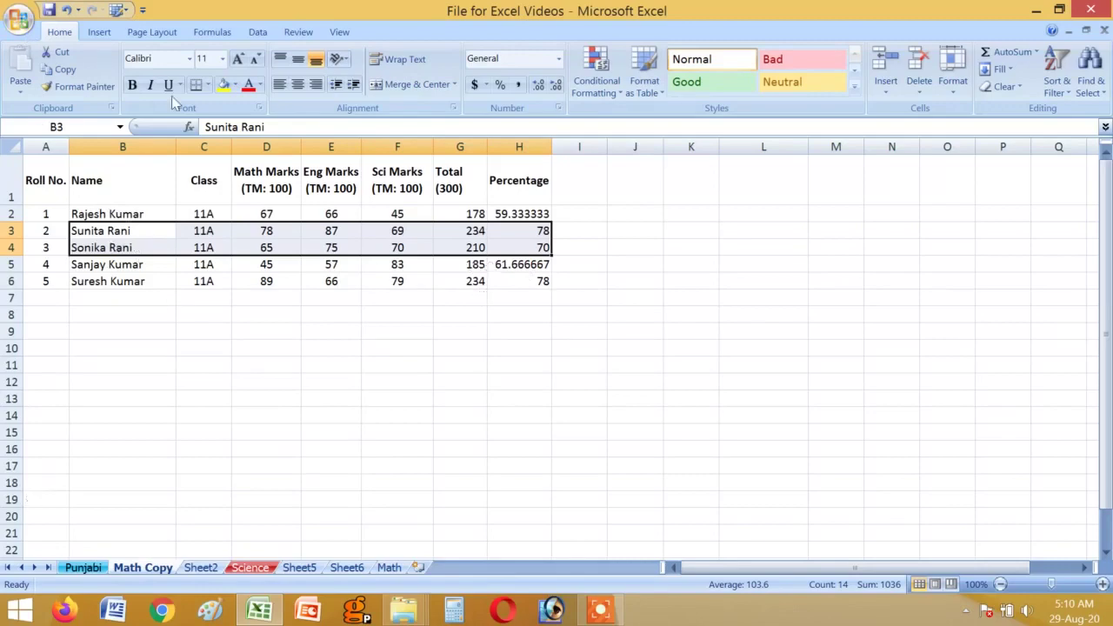
click(18, 20)
mouse_move(78, 201)
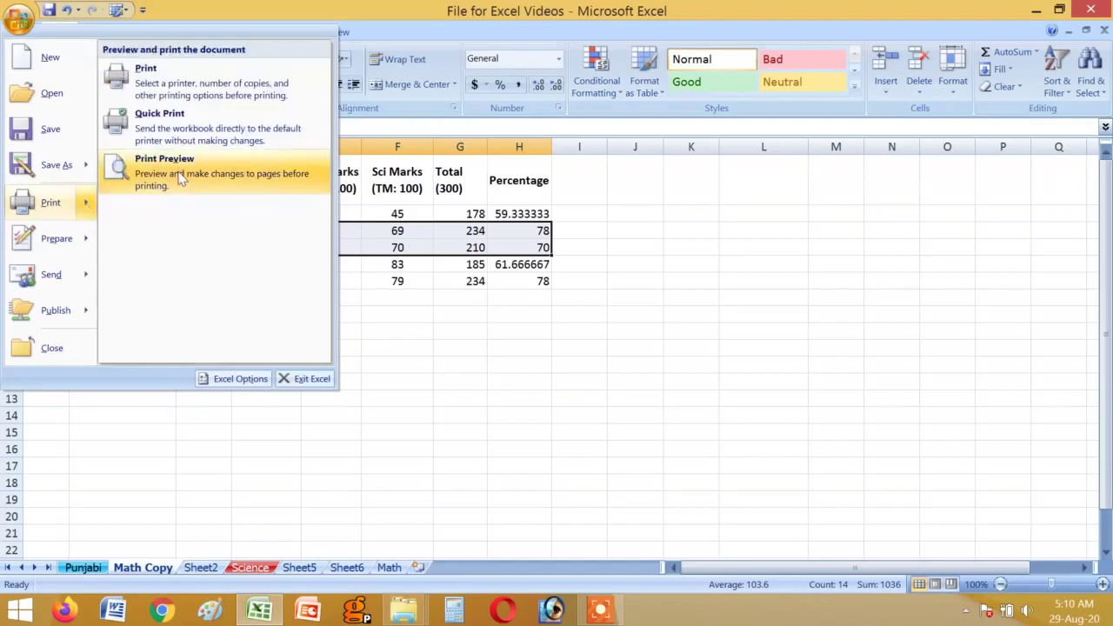
click(174, 169)
Set Print what to Selection and preview the selection-only printout.
click(20, 67)
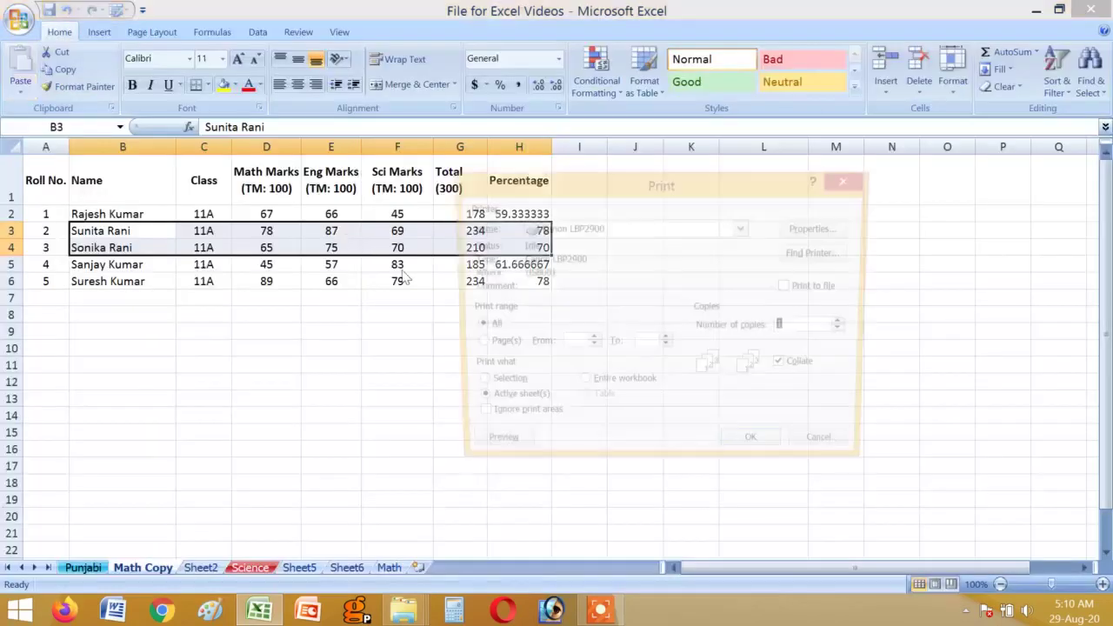
click(494, 386)
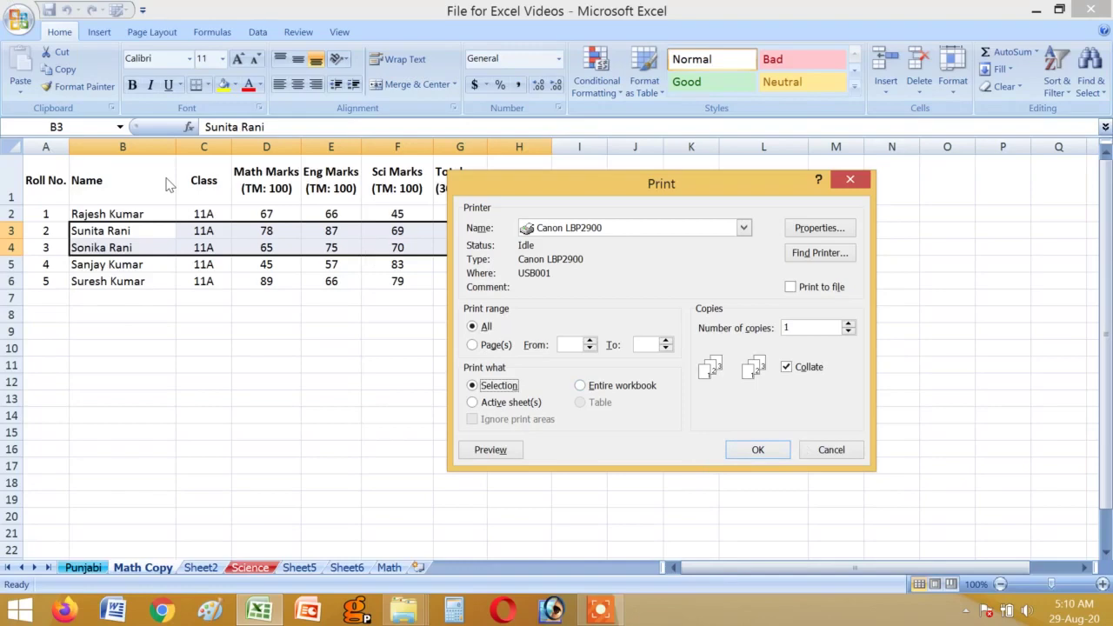
click(507, 452)
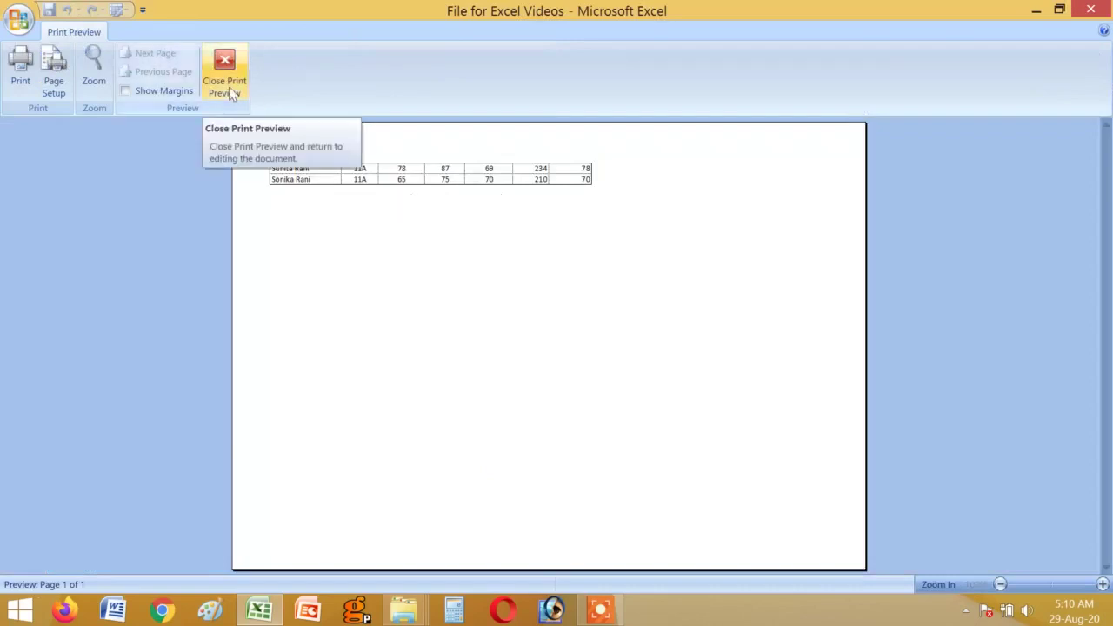
Print the two previewed rows to the Canon LBP2900 and dismiss the printer error window.
click(26, 88)
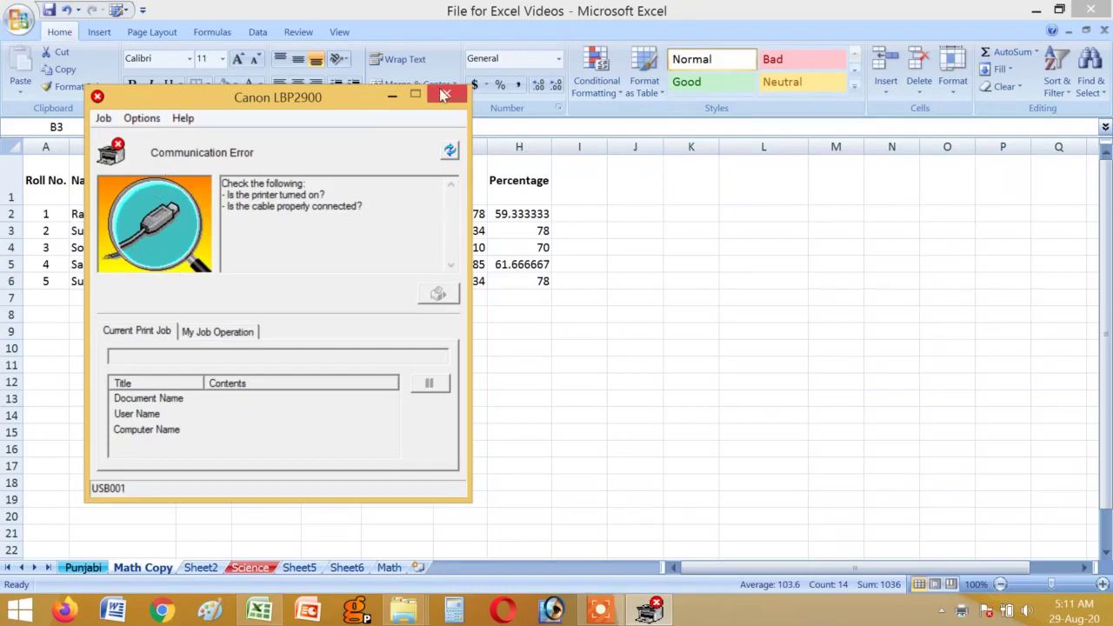
click(446, 94)
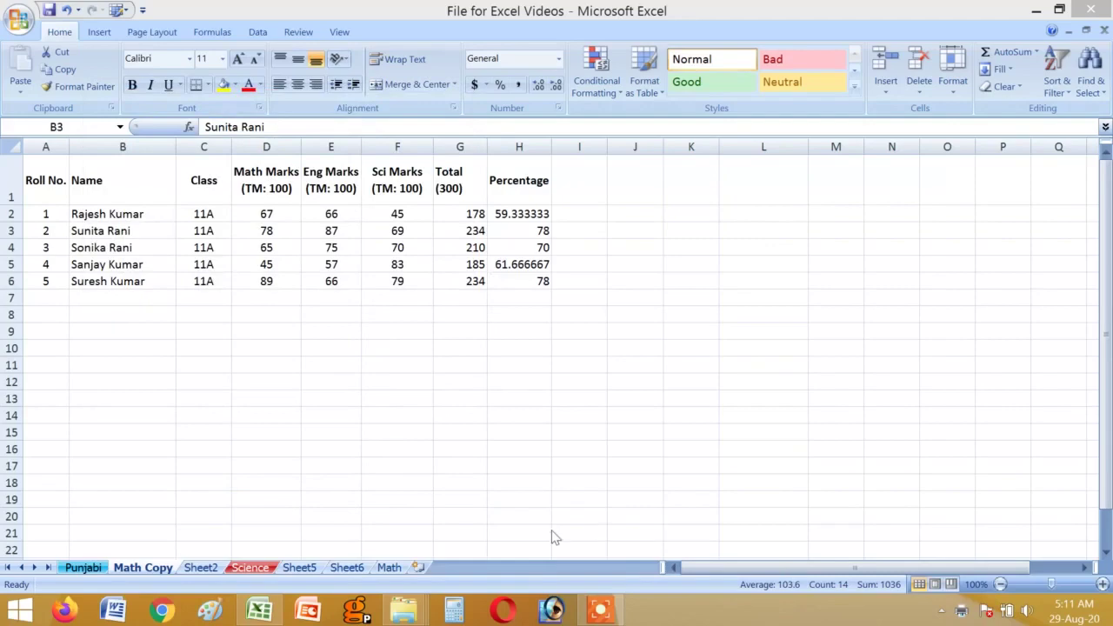
click(19, 19)
click(464, 307)
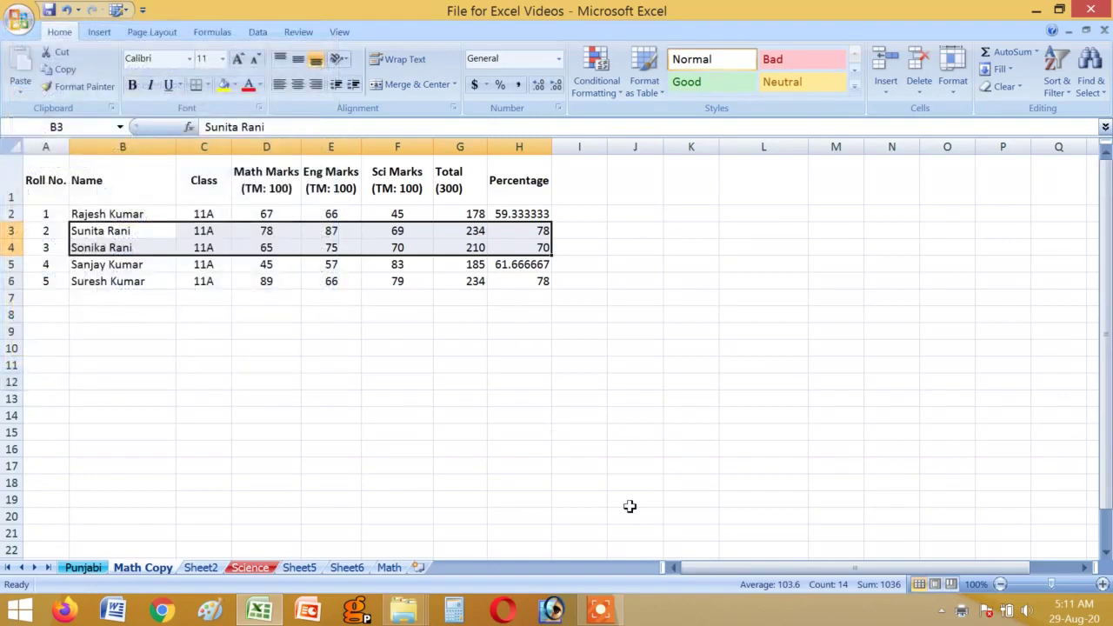
key(ctrl+p)
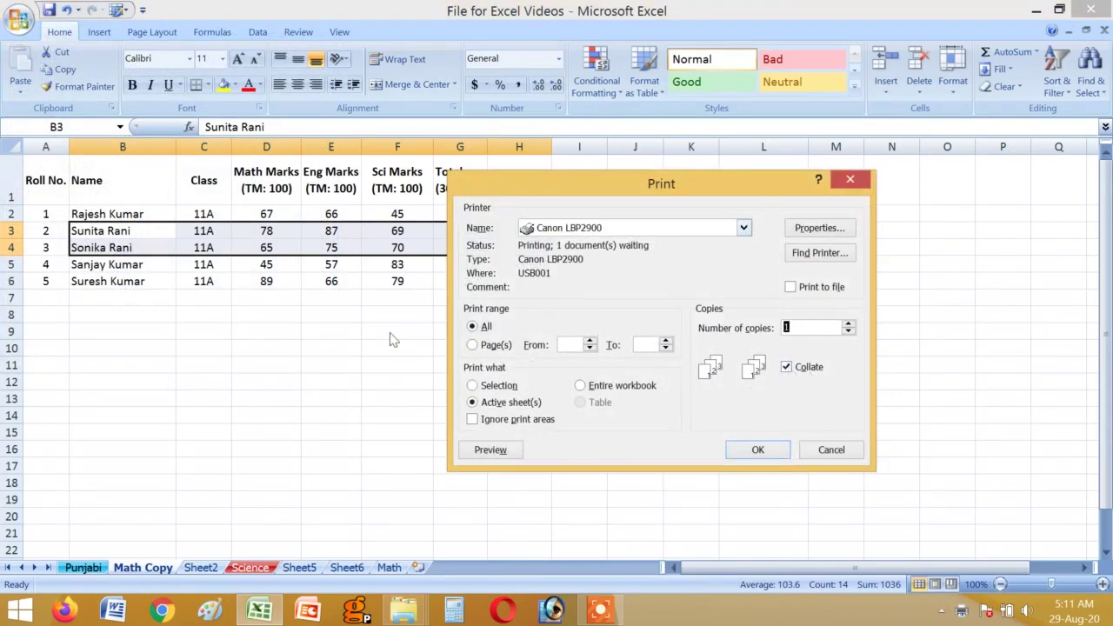
click(494, 450)
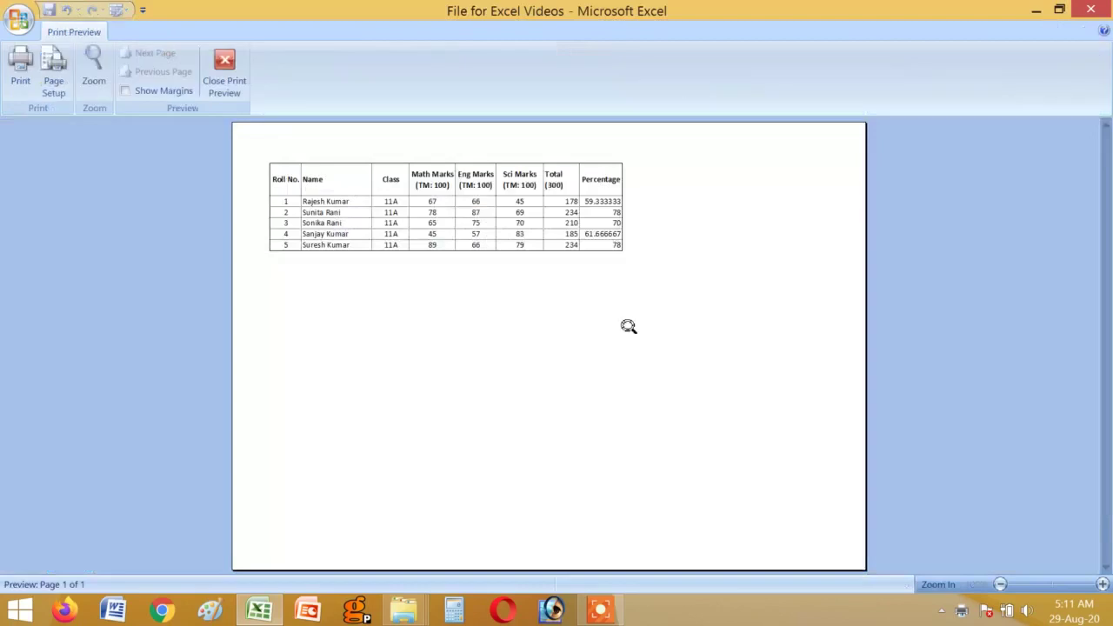
click(53, 72)
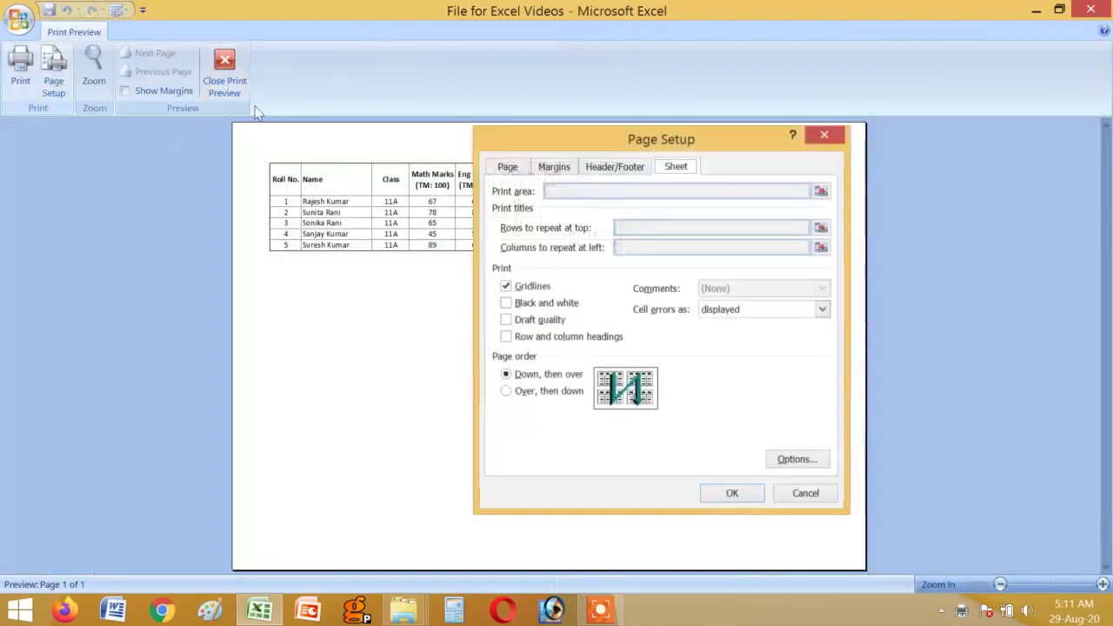
click(805, 493)
click(228, 80)
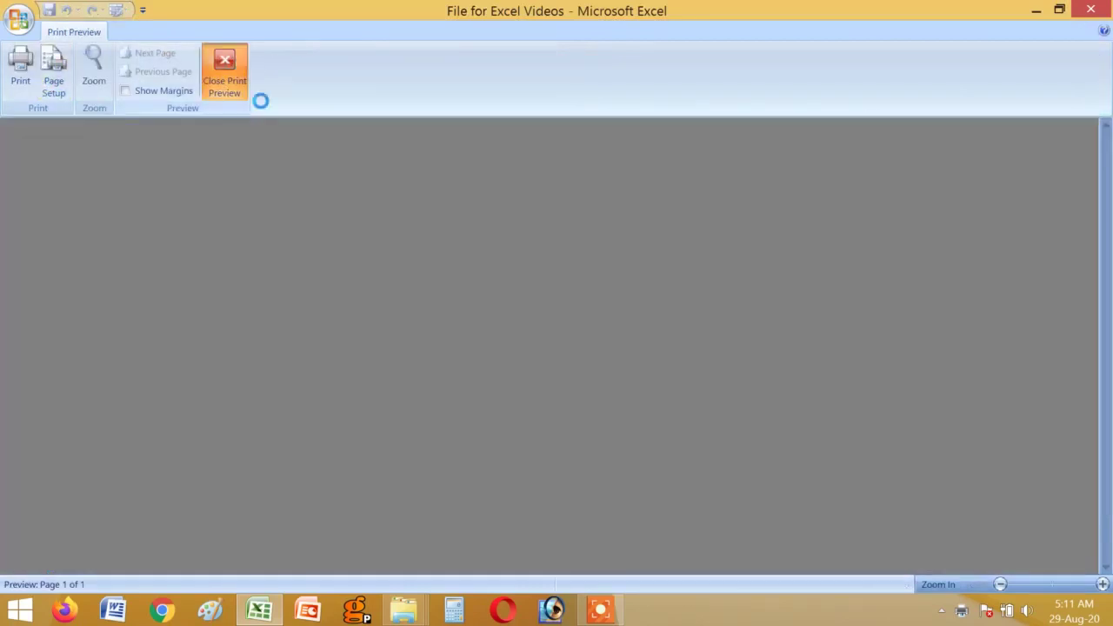